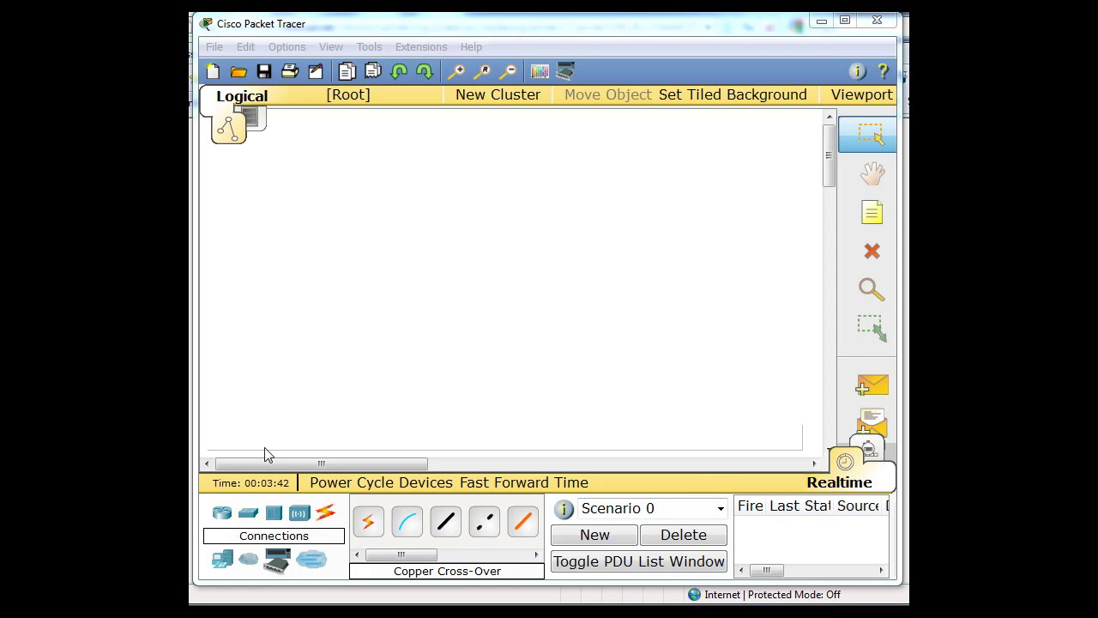
# Place an 1841 router (Router1) on the empty workspace
pyautogui.click(222, 513)
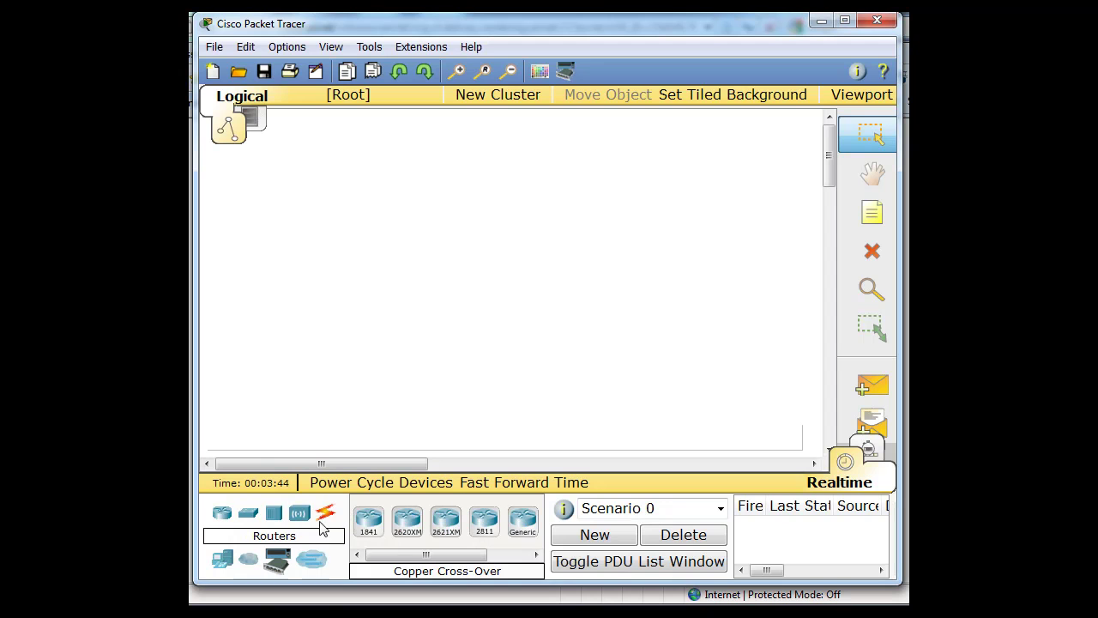
pyautogui.click(368, 519)
pyautogui.click(531, 215)
# Add a generic PC (PC1) and position it directly below Router1
pyautogui.click(221, 563)
pyautogui.click(368, 519)
pyautogui.click(497, 367)
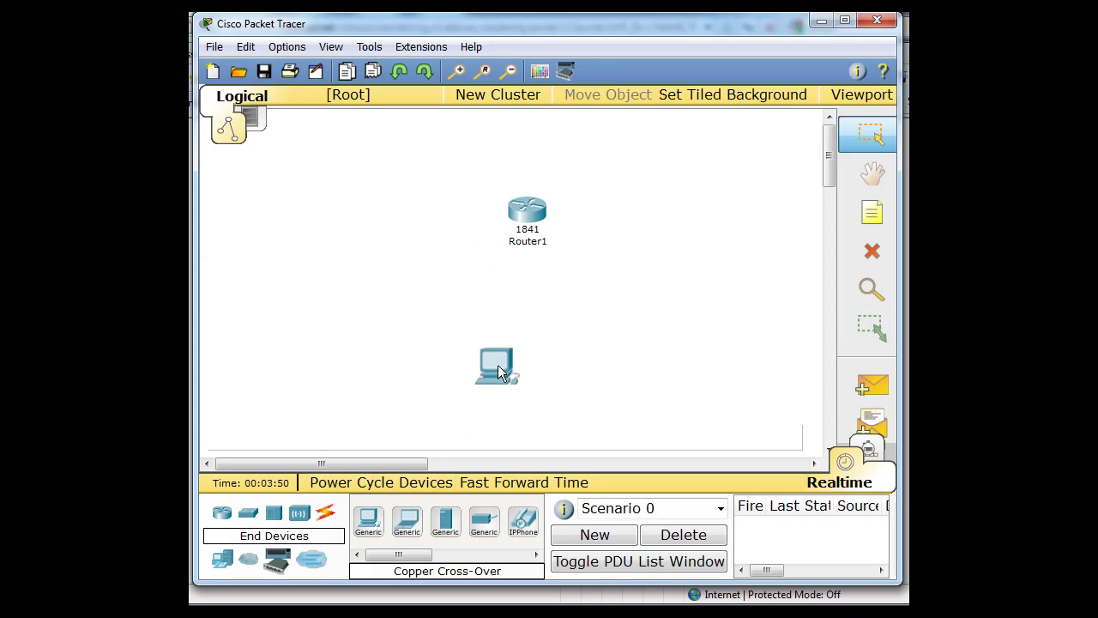
pyautogui.moveTo(497, 369); pyautogui.dragTo(525, 330)
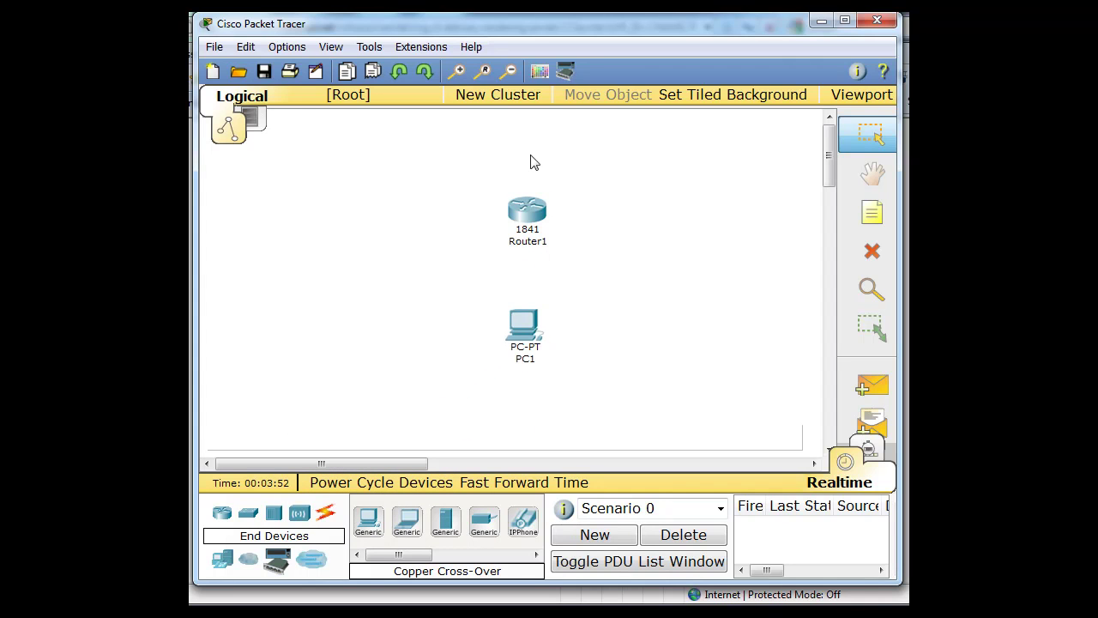
# Run a copper cross-over cable from PC1's FastEthernet port to Router1's FastEthernet0/0
pyautogui.click(327, 515)
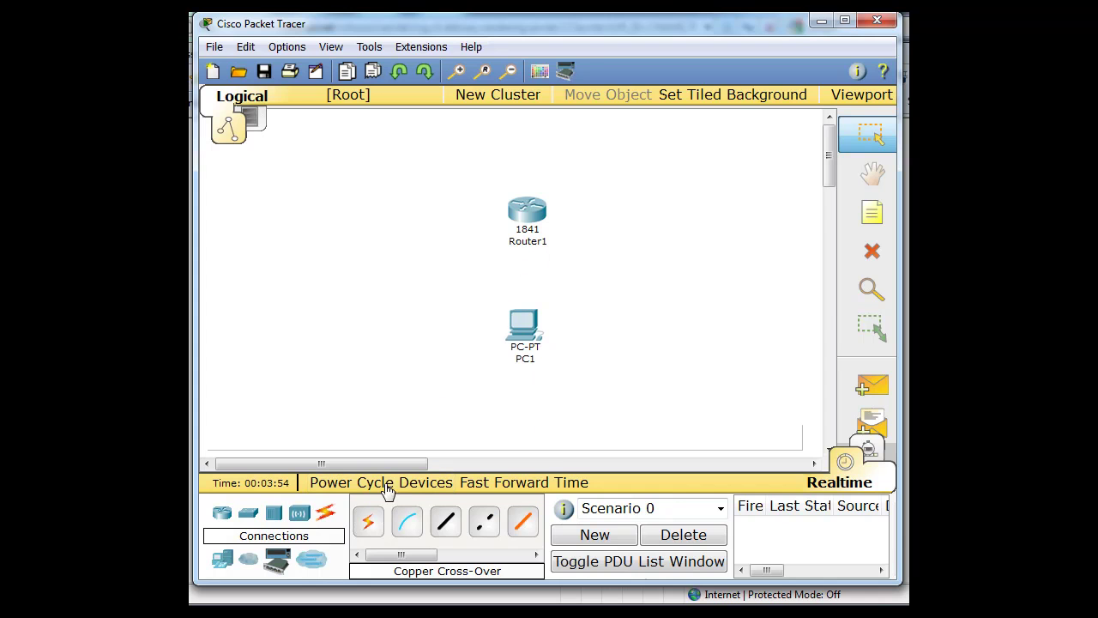
pyautogui.click(485, 521)
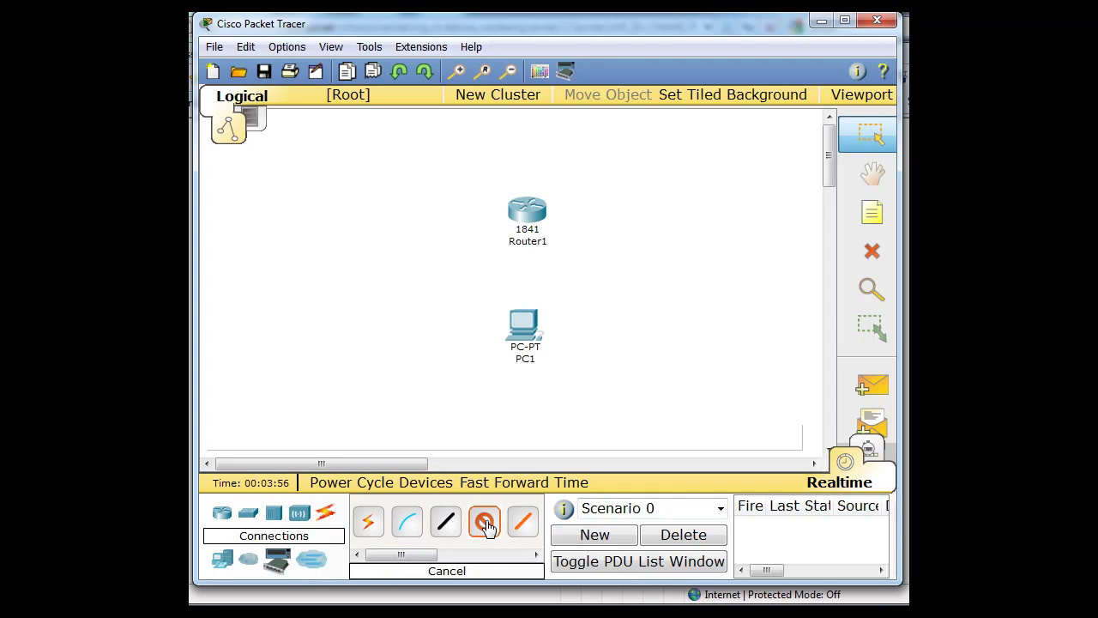
pyautogui.click(523, 322)
pyautogui.click(527, 338)
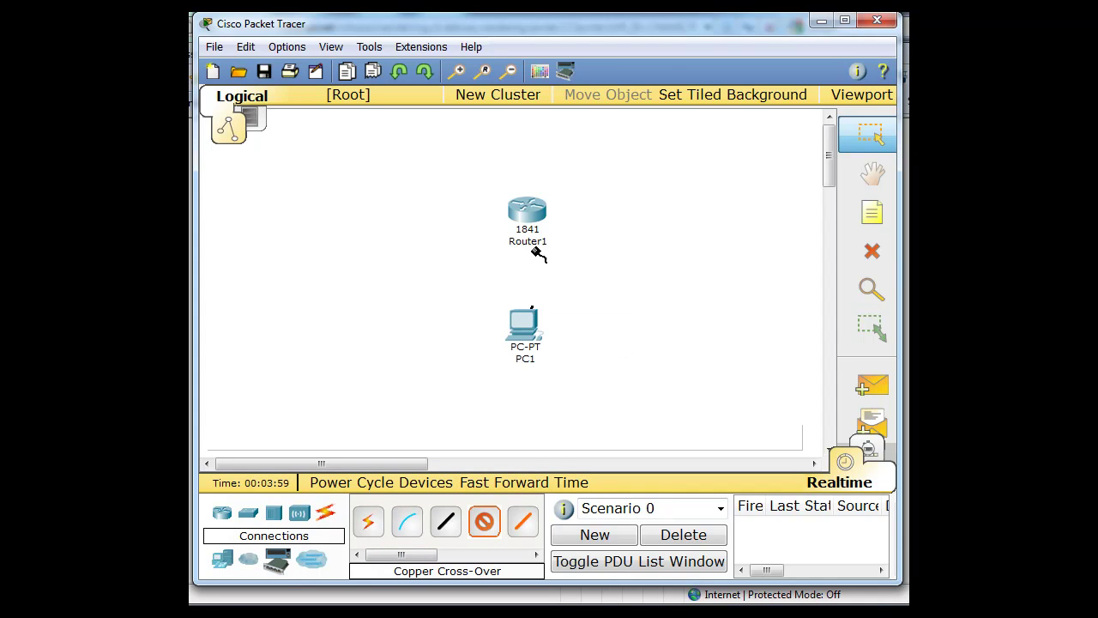
pyautogui.click(527, 212)
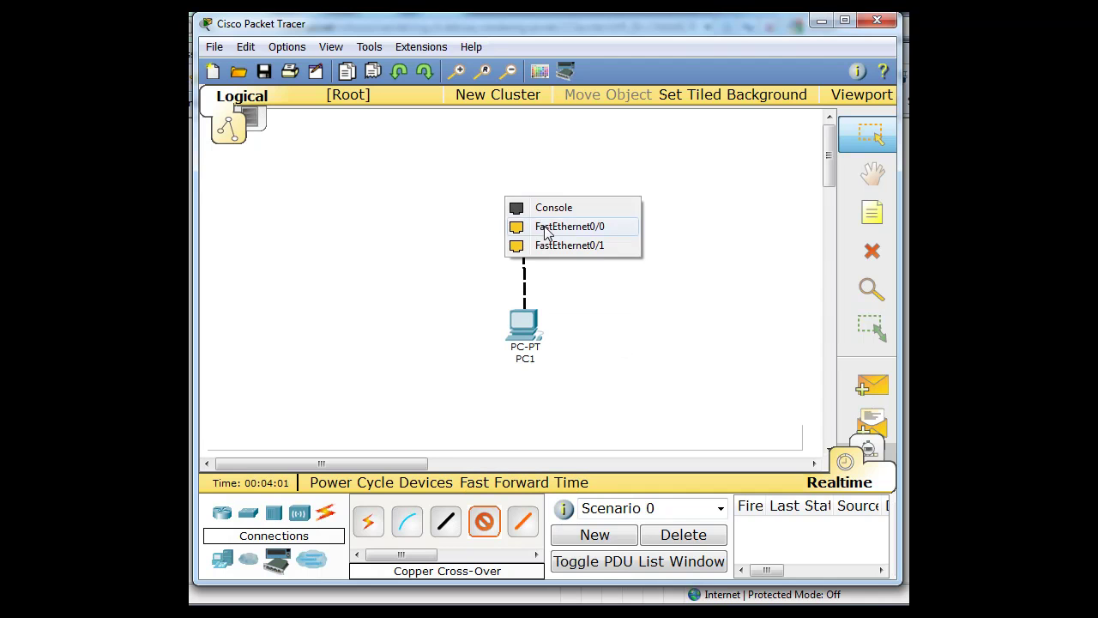
pyautogui.click(546, 230)
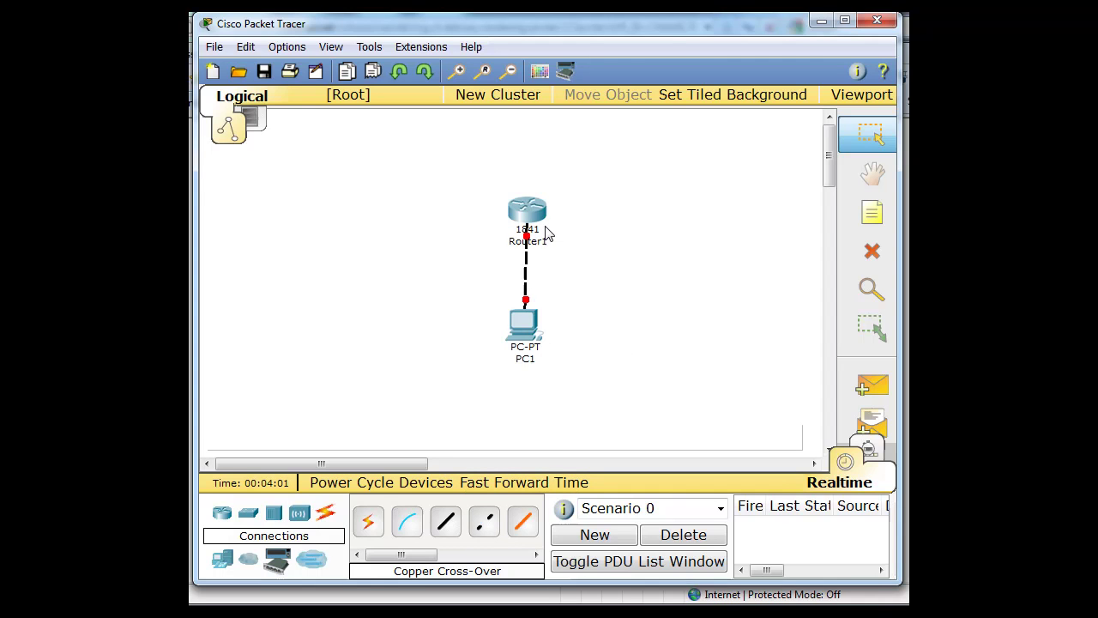
# Switch PC1's Desktop IP Configuration from static to DHCP, then close PC1's window
pyautogui.click(524, 330)
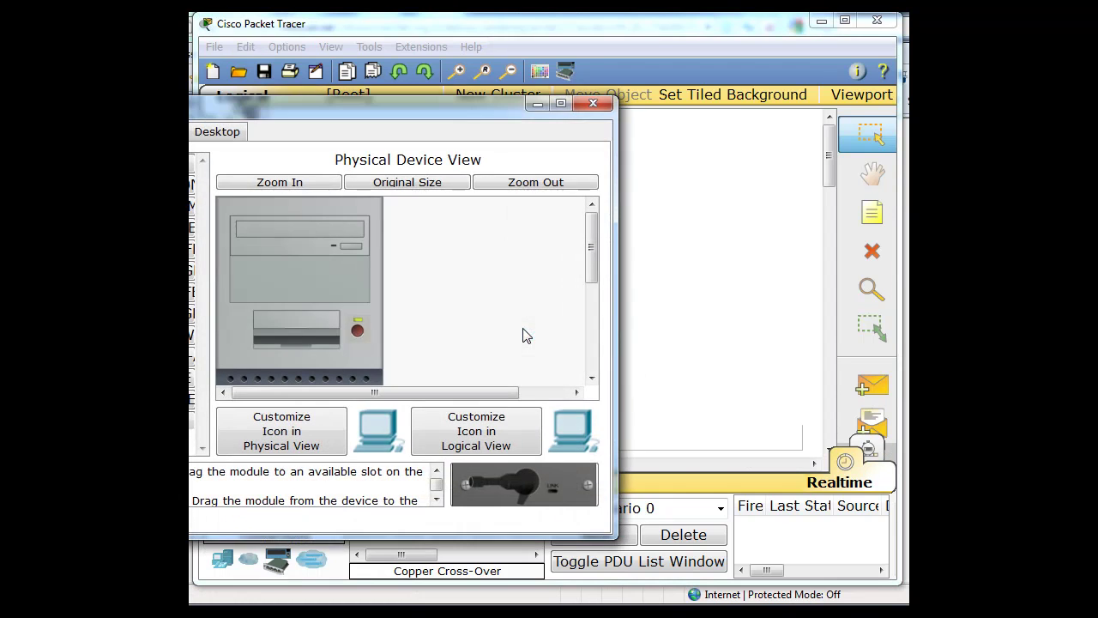
pyautogui.moveTo(372, 103); pyautogui.dragTo(531, 61)
pyautogui.click(388, 89)
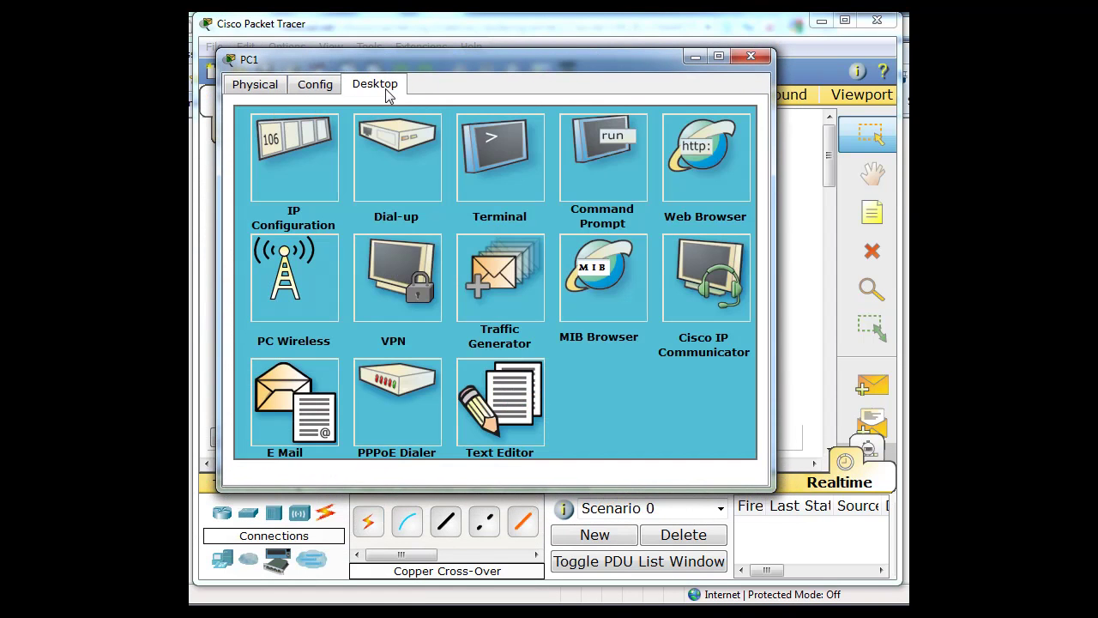
pyautogui.click(286, 151)
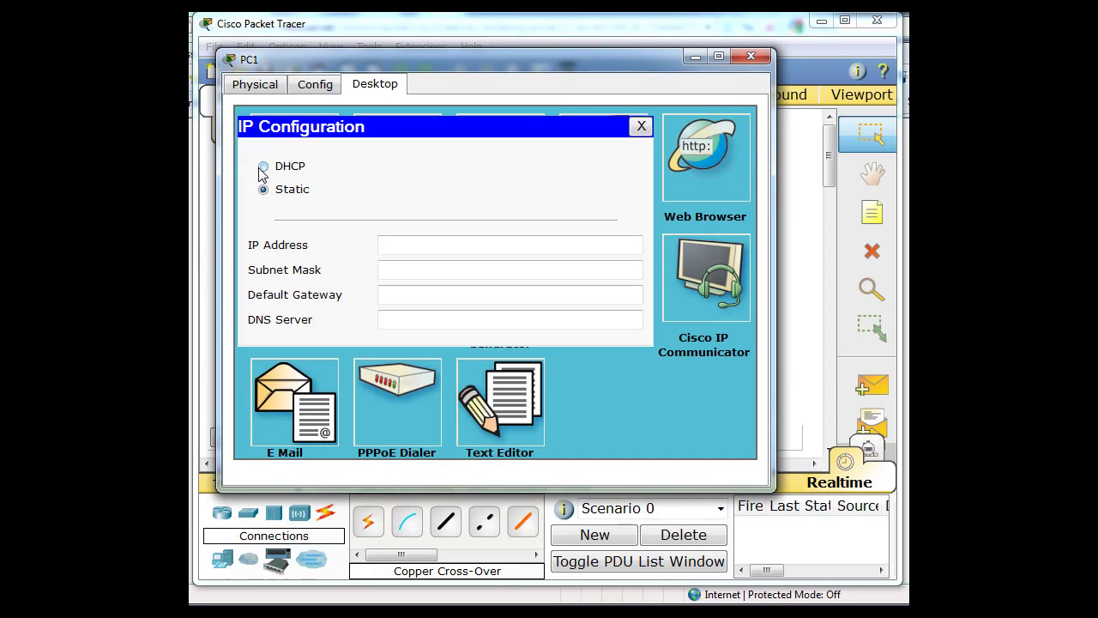
pyautogui.click(264, 166)
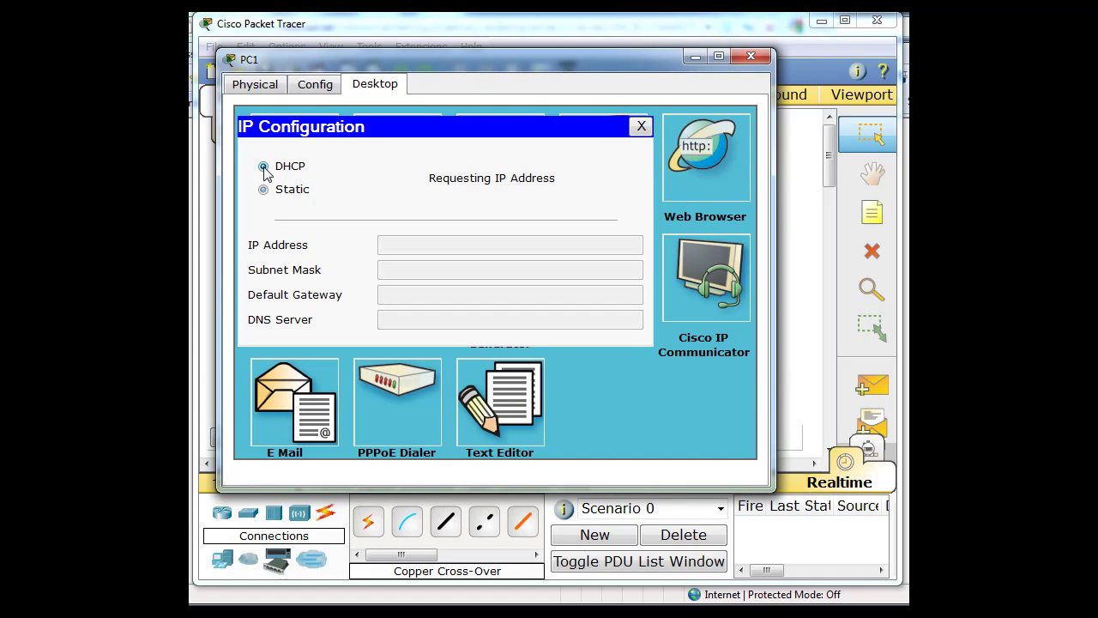
pyautogui.click(641, 129)
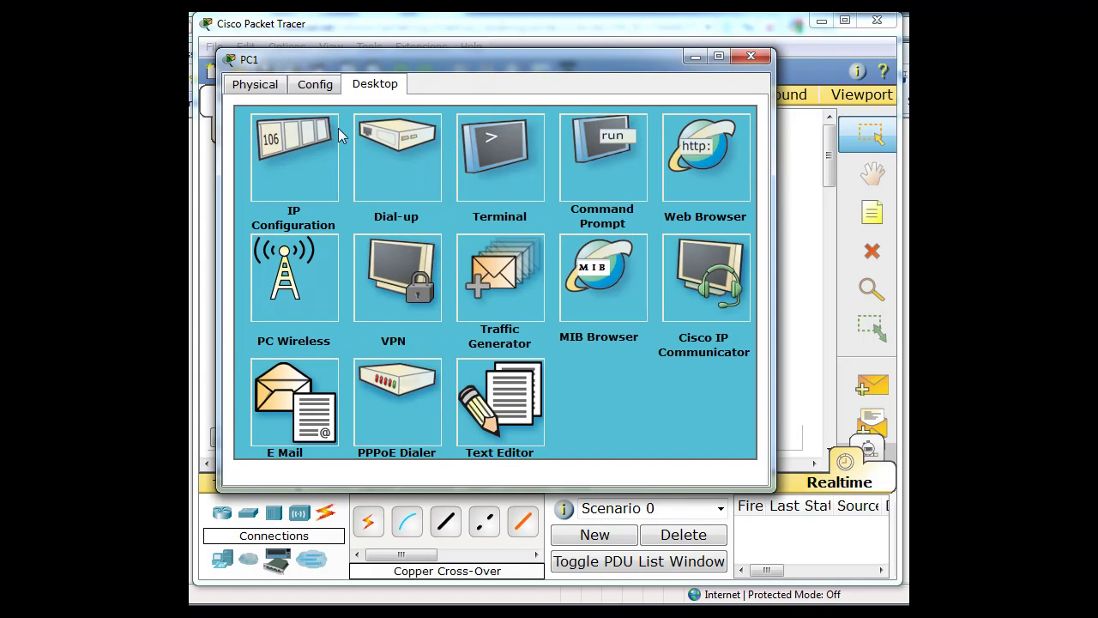
pyautogui.click(752, 56)
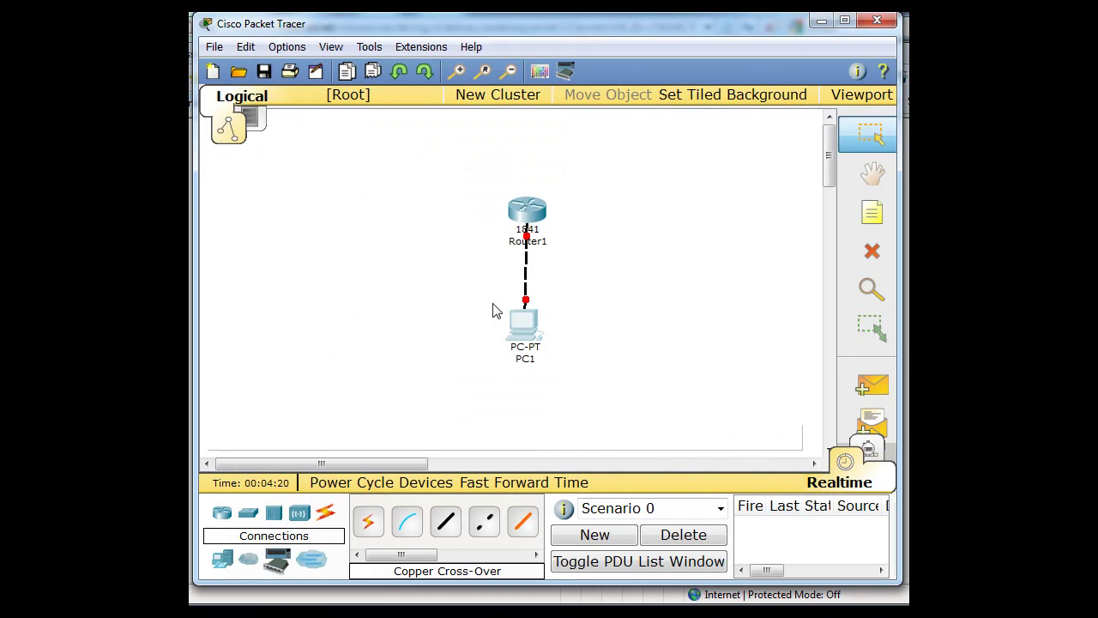
# In Router1's CLI, answer 'no' to the setup dialog and run 'enable' to reach Router#
pyautogui.click(533, 212)
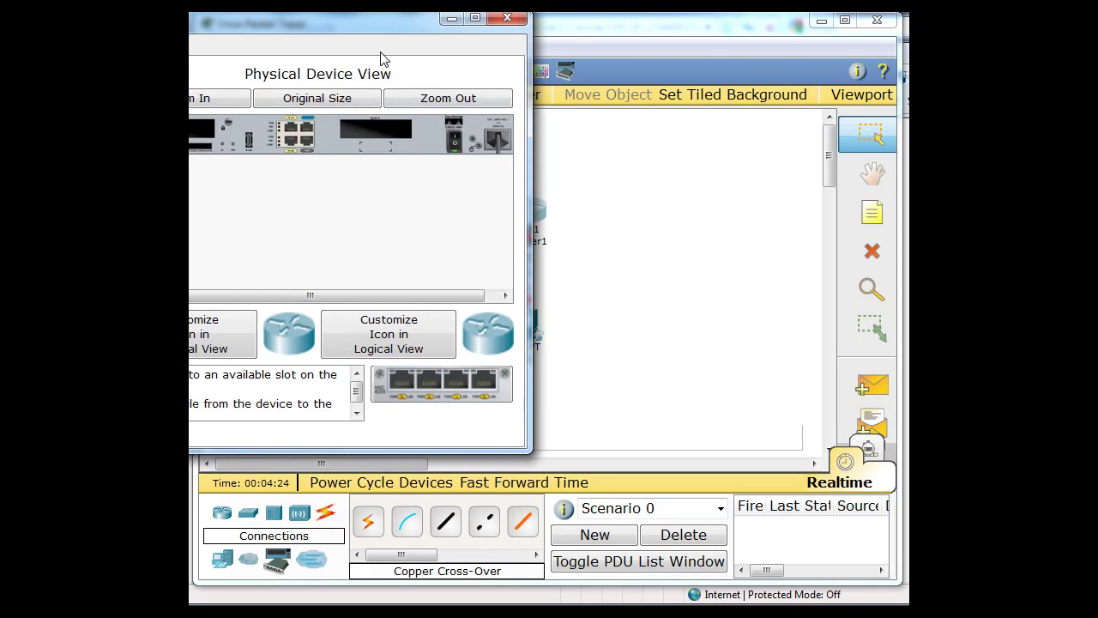
pyautogui.moveTo(355, 29); pyautogui.dragTo(604, 45)
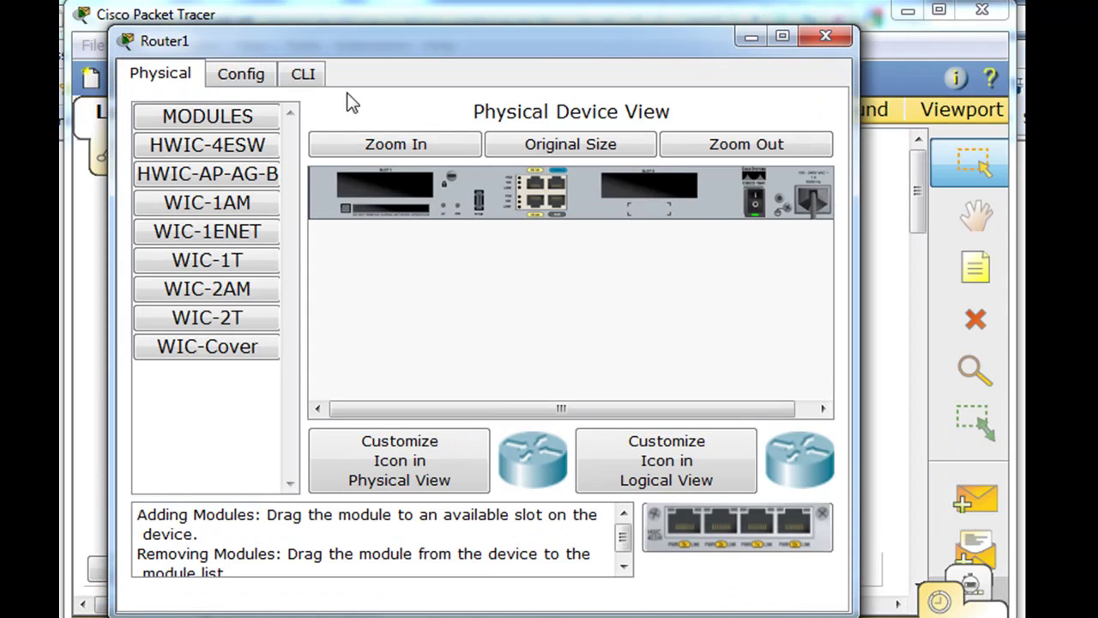
pyautogui.click(303, 74)
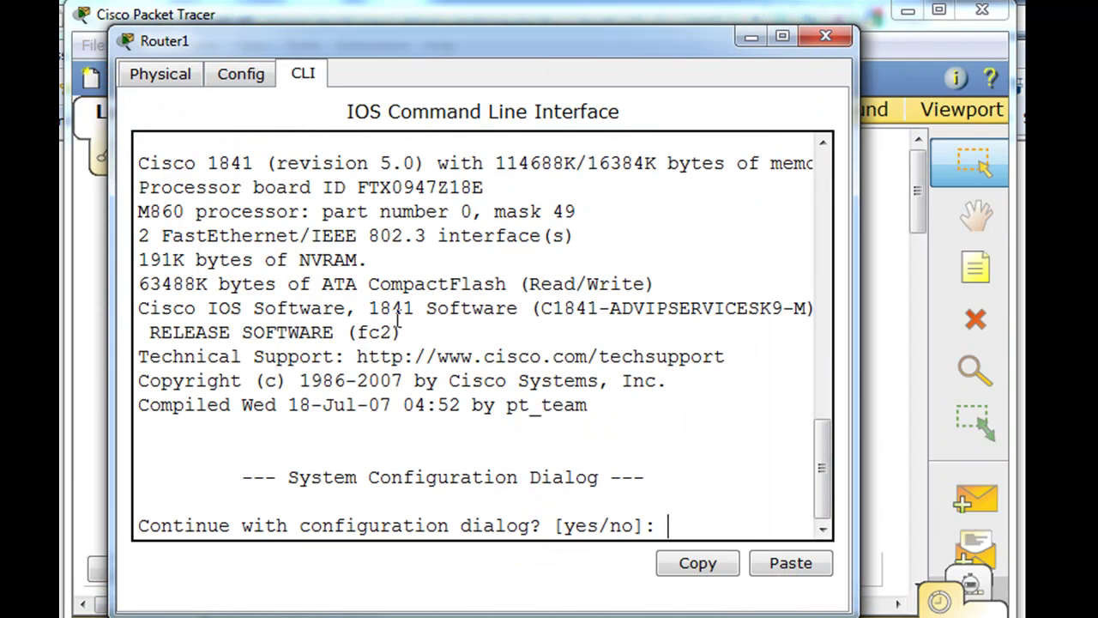
pyautogui.write('no')
pyautogui.press('Return')
pyautogui.press('Return')
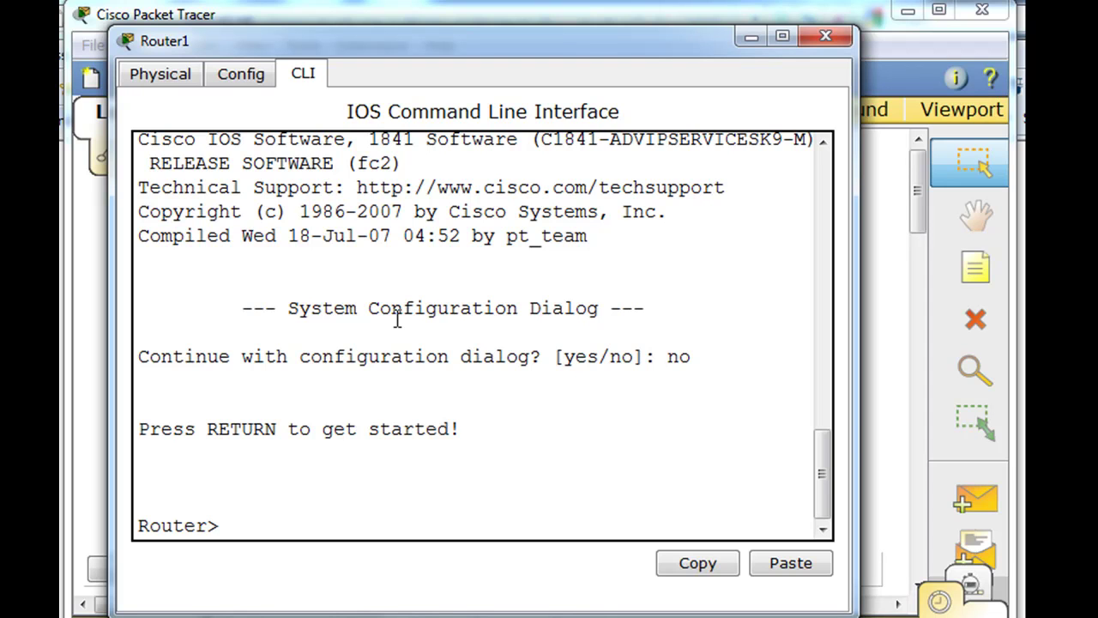
pyautogui.write('enable')
pyautogui.press('Return')
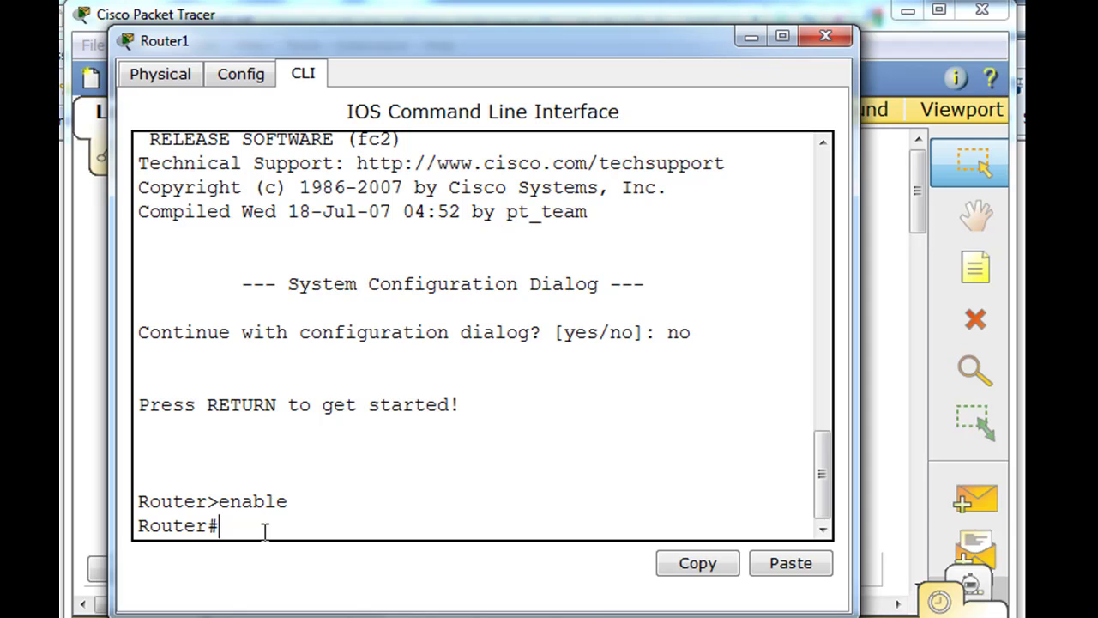
# Run 'configure terminal' on Router1 to reach the Router(config)# prompt
pyautogui.write('config')
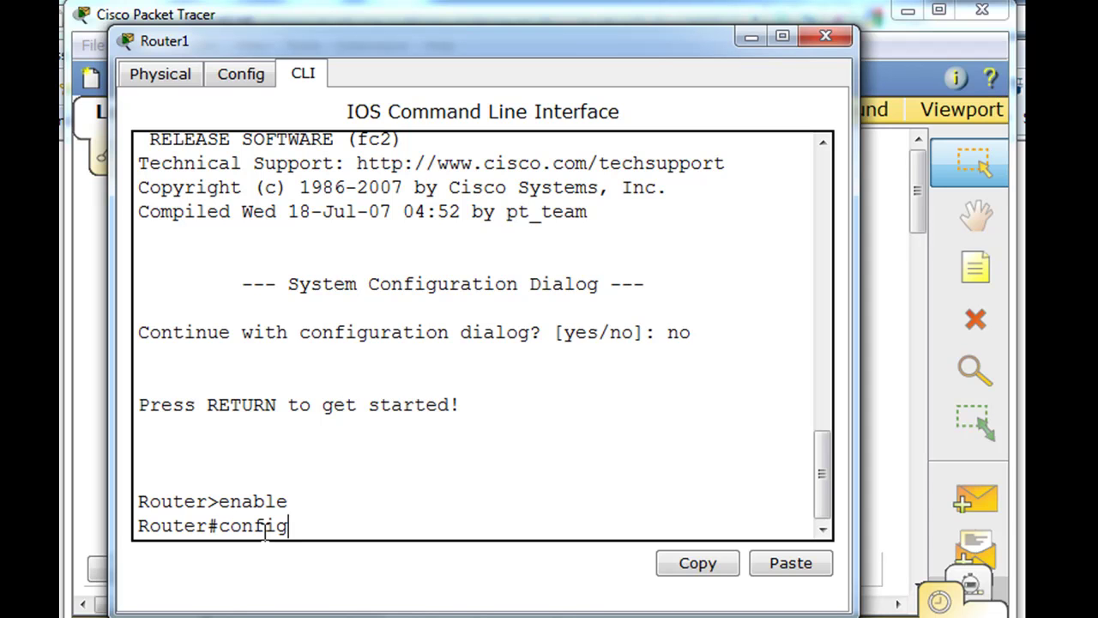
pyautogui.write('ure terminal')
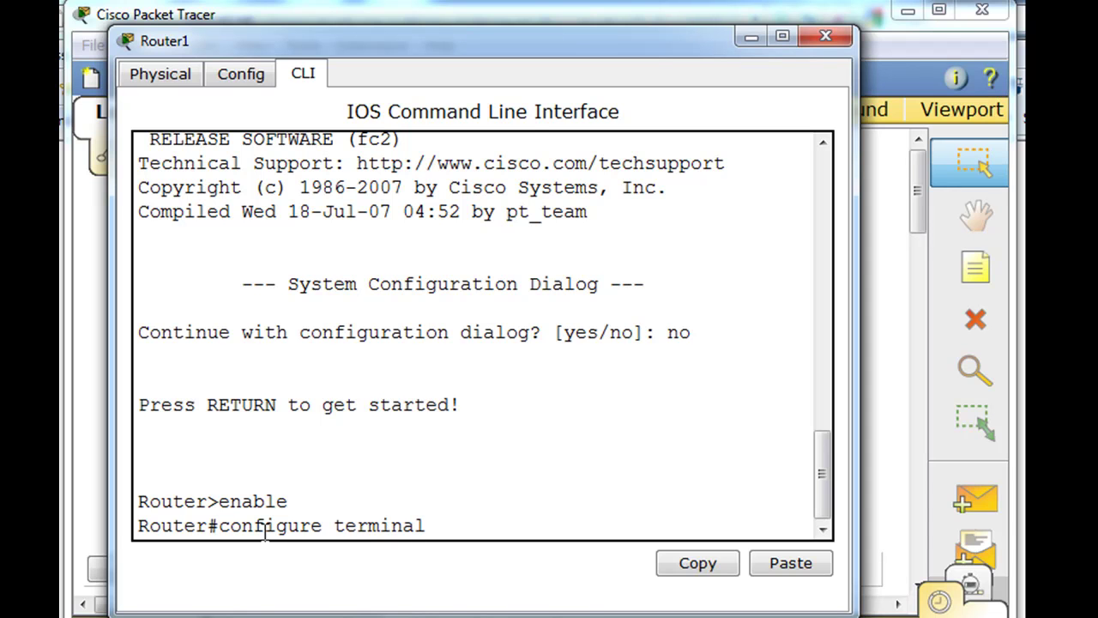
pyautogui.press('Return')
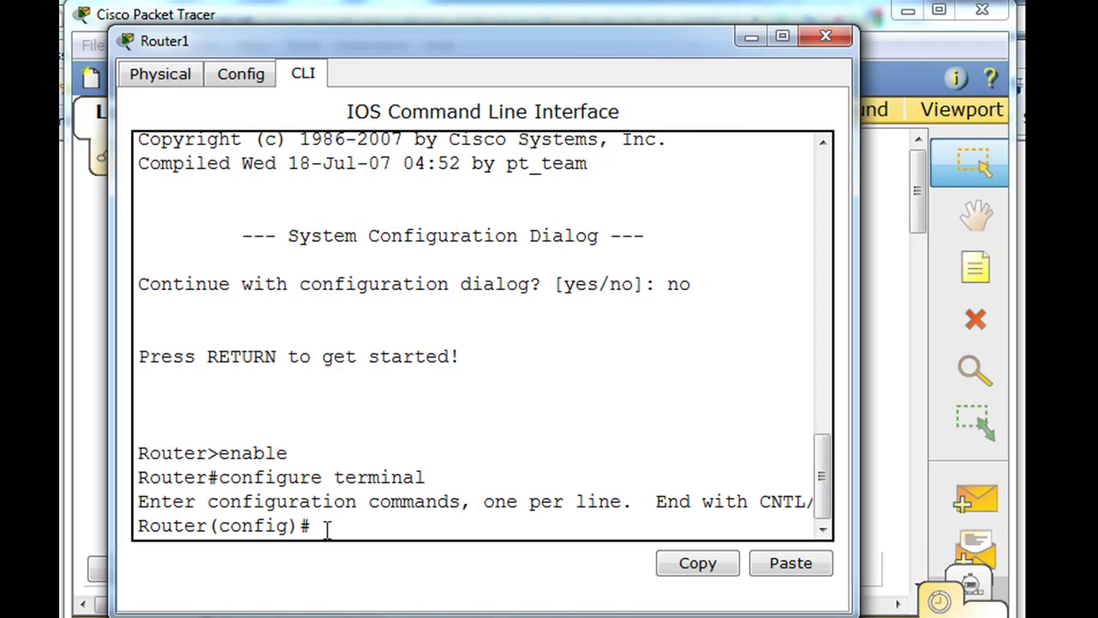
pyautogui.moveTo(490, 50); pyautogui.dragTo(512, 439)
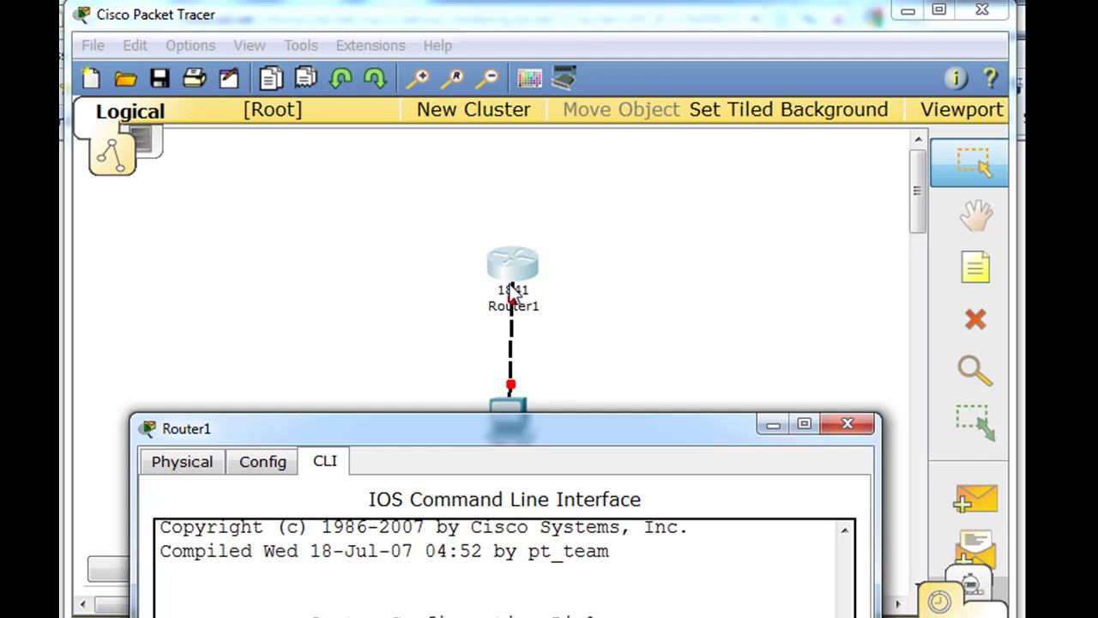
pyautogui.moveTo(531, 432); pyautogui.dragTo(514, 92)
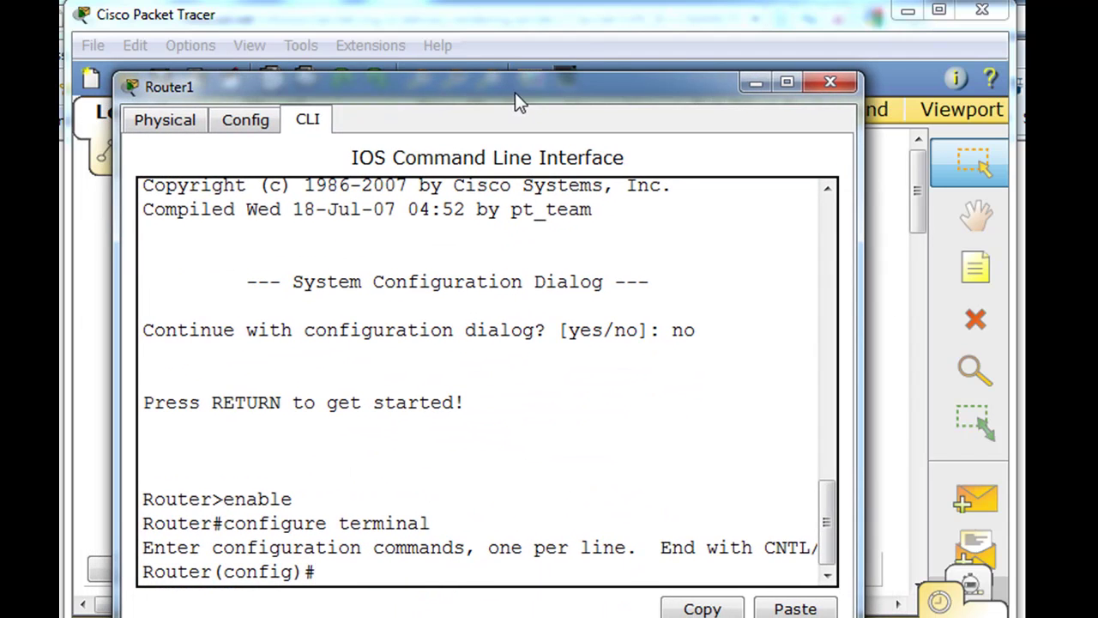
# Enter interface fa0/0 and assign it ip address 192.168.1.1 255.255.255.0
pyautogui.write('int fa0/0')
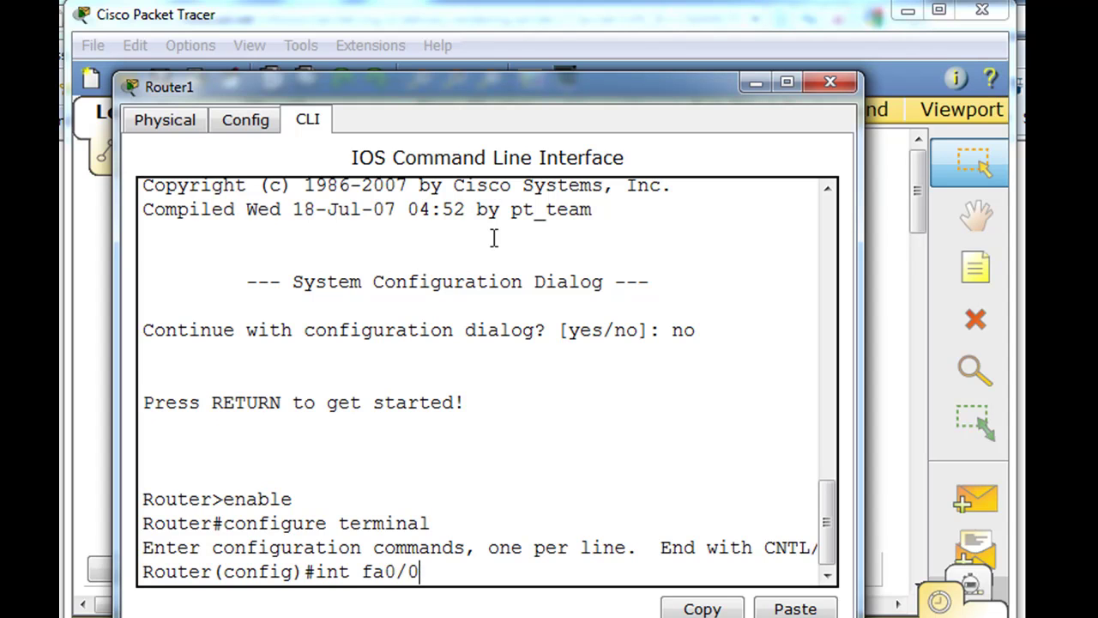
pyautogui.press('Return')
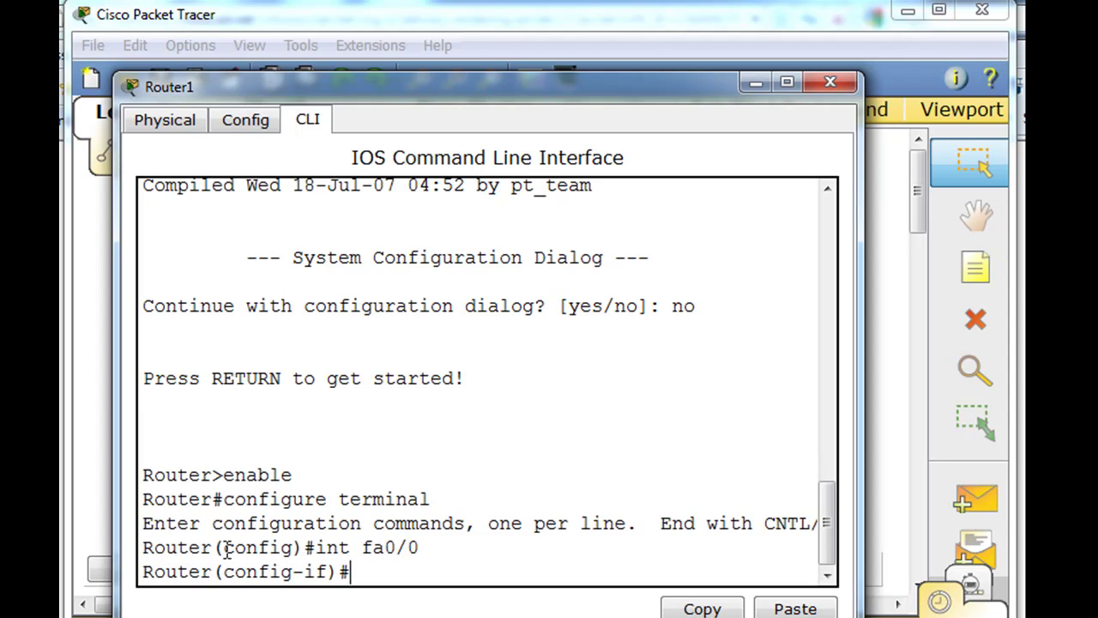
pyautogui.moveTo(224, 548); pyautogui.dragTo(303, 547)
pyautogui.moveTo(224, 571); pyautogui.dragTo(331, 571)
pyautogui.click(367, 575)
pyautogui.write('ip address 1')
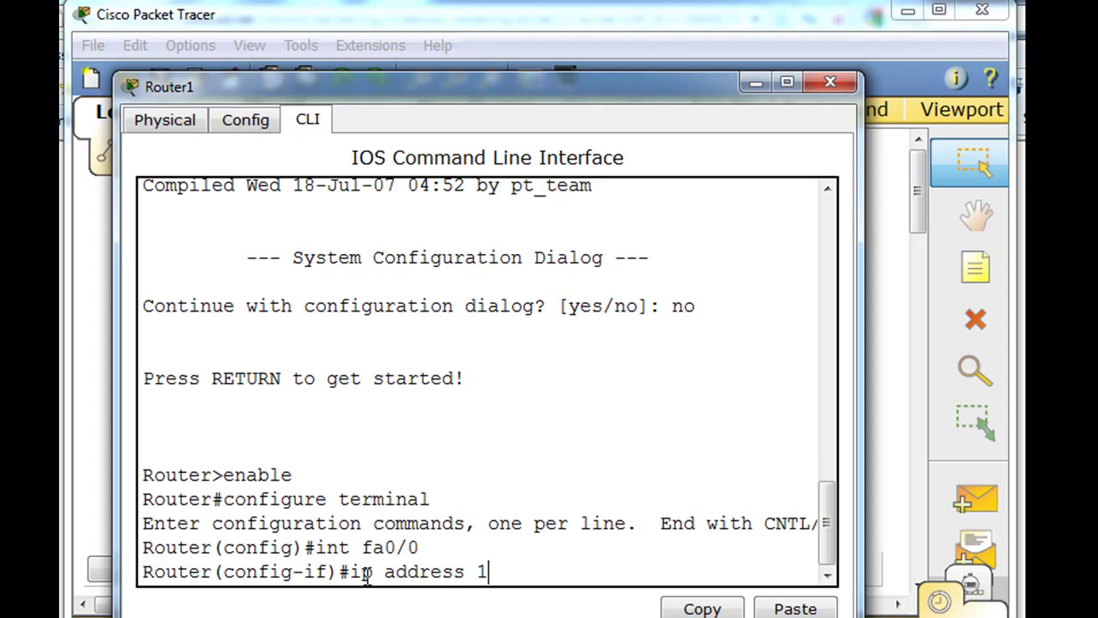
pyautogui.write('92.168.1.1')
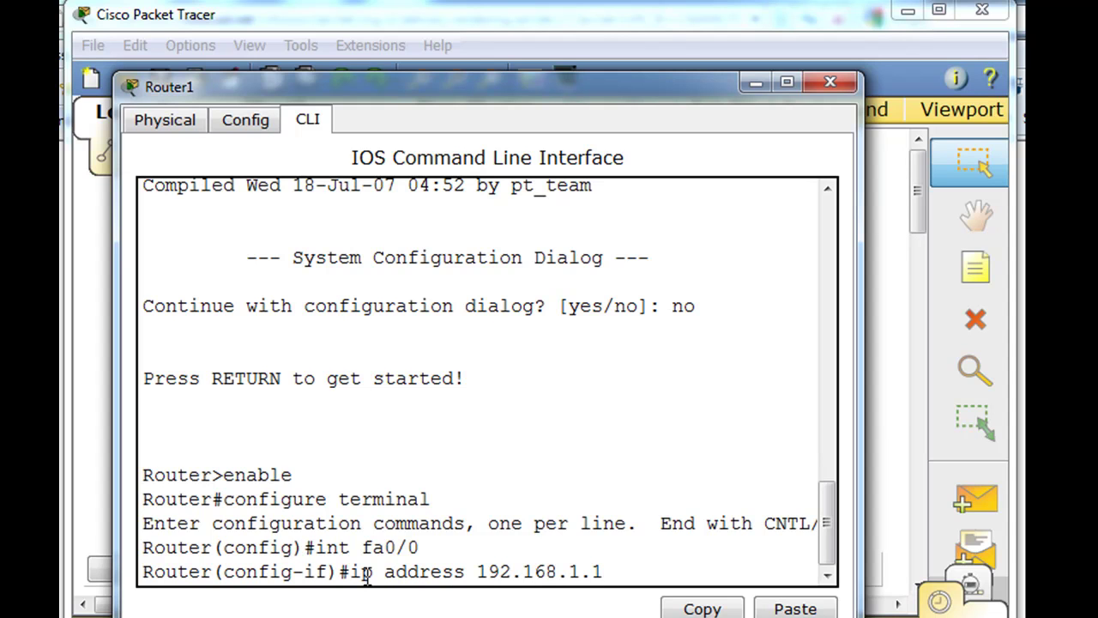
pyautogui.write(' 255.255.255.')
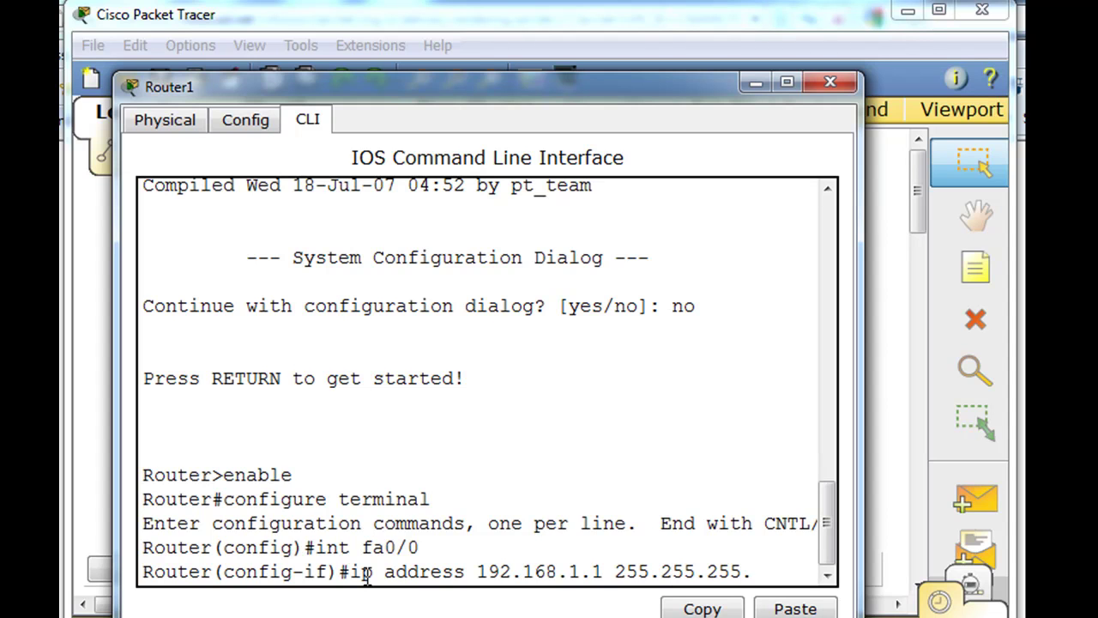
pyautogui.write('0')
pyautogui.press('Return')
# Bring FastEthernet0/0 up with 'no shutdown' and check the link to PC1 comes up
pyautogui.write('no')
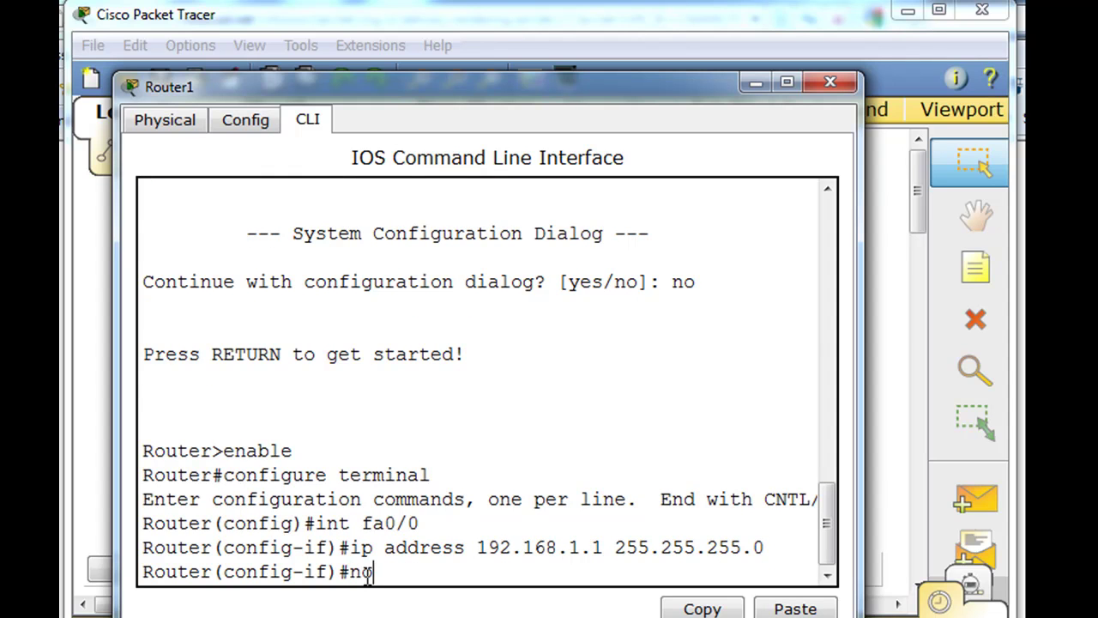
pyautogui.write('shutdown')
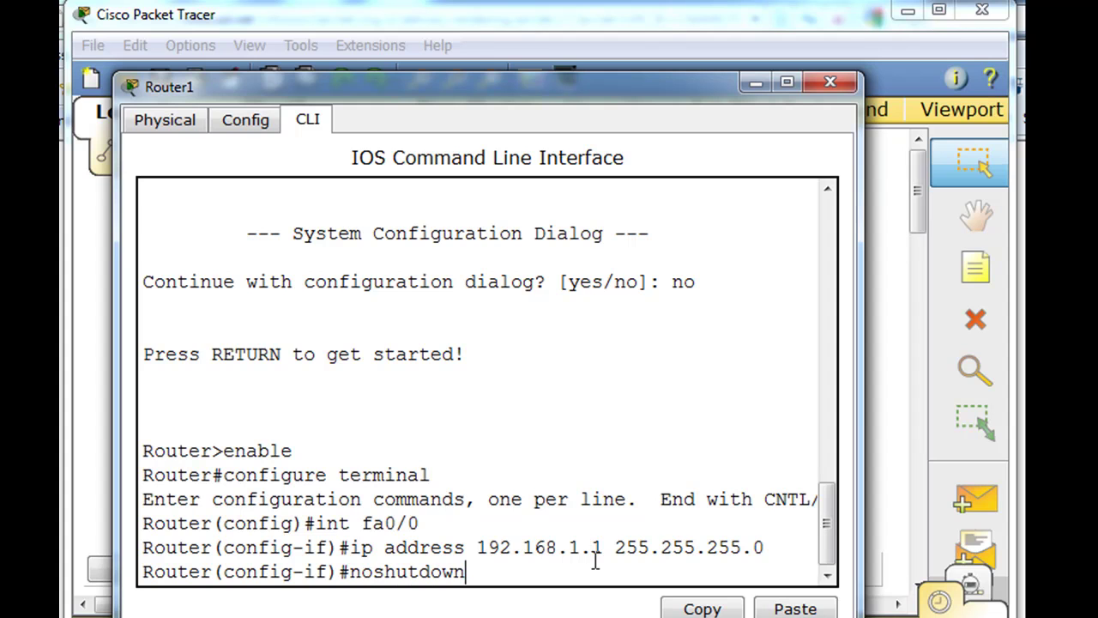
pyautogui.press('Left')
pyautogui.press('Left')
pyautogui.press('Left')
pyautogui.press('Left')
pyautogui.press('Left')
pyautogui.press('Left')
pyautogui.press('Left')
pyautogui.press('Left')
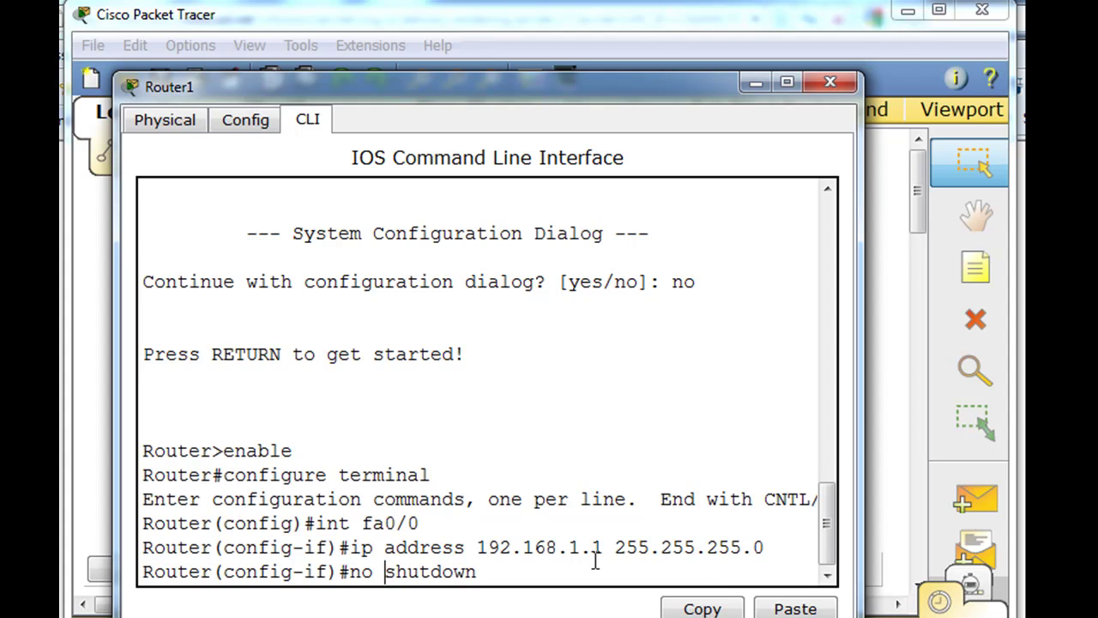
pyautogui.press('Right')
pyautogui.press('Right')
pyautogui.press('Right')
pyautogui.press('Right')
pyautogui.press('Right')
pyautogui.press('Right')
pyautogui.press('Right')
pyautogui.press('Right')
pyautogui.press('Return')
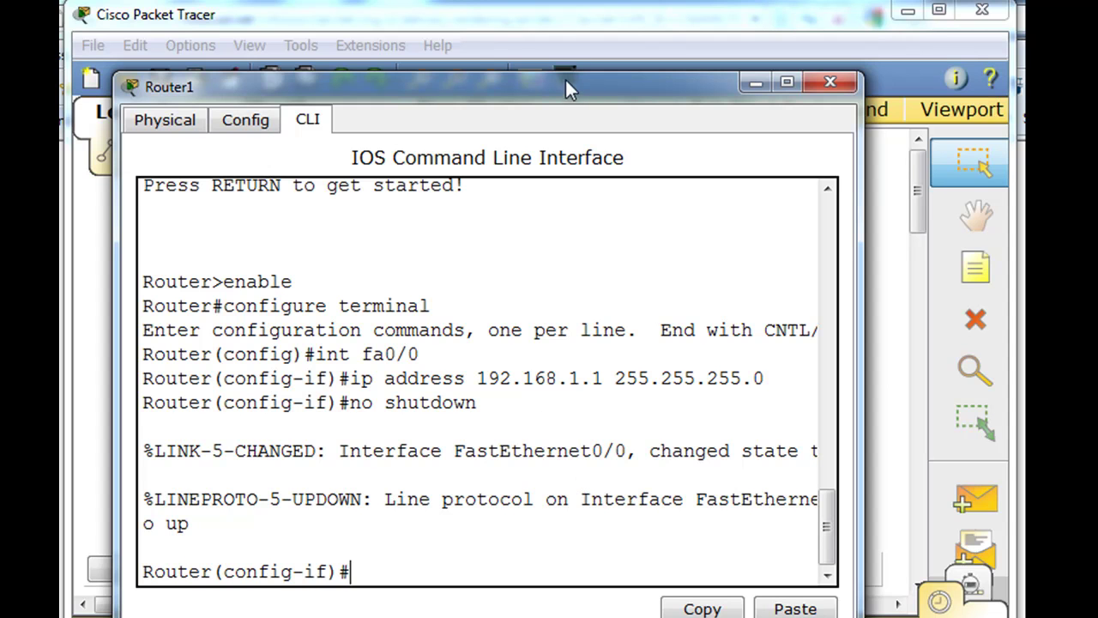
pyautogui.moveTo(565, 83); pyautogui.dragTo(595, 508)
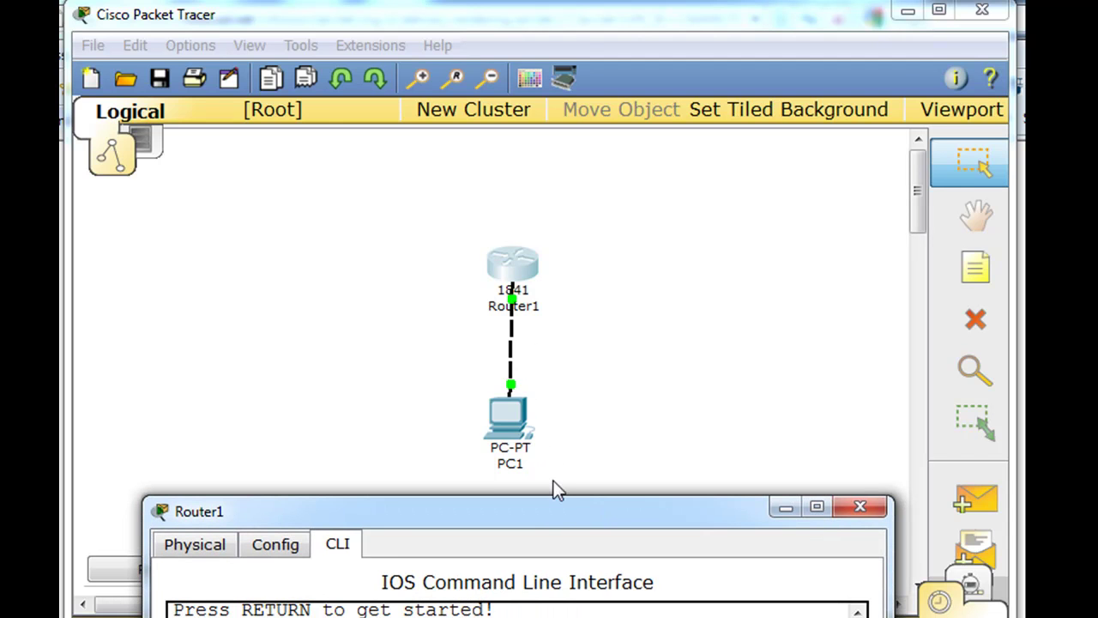
pyautogui.moveTo(552, 497); pyautogui.dragTo(532, 56)
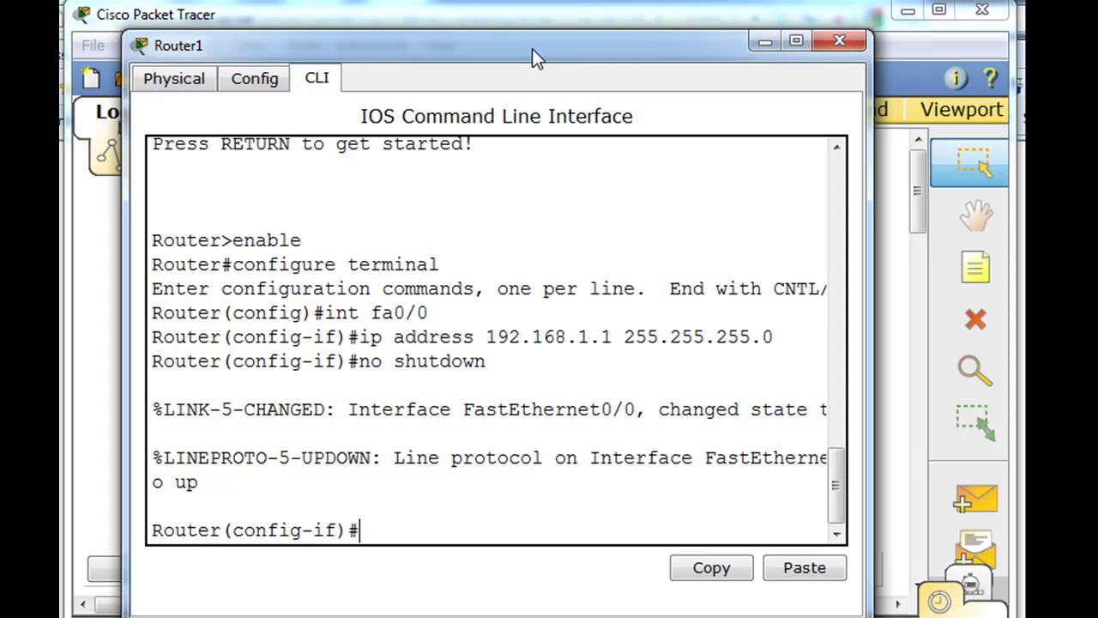
# Exit to Router# with Ctrl+Z and re-enter global configuration with 'conf t'
pyautogui.hotkey('ctrl', 'z')
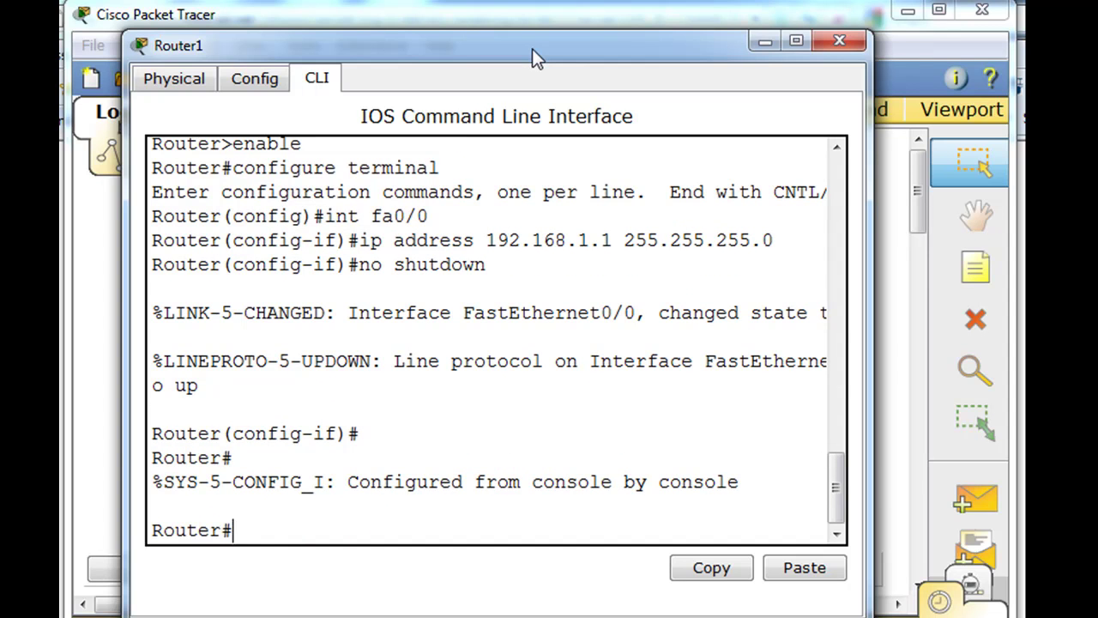
pyautogui.write('conf t')
pyautogui.press('Tab')
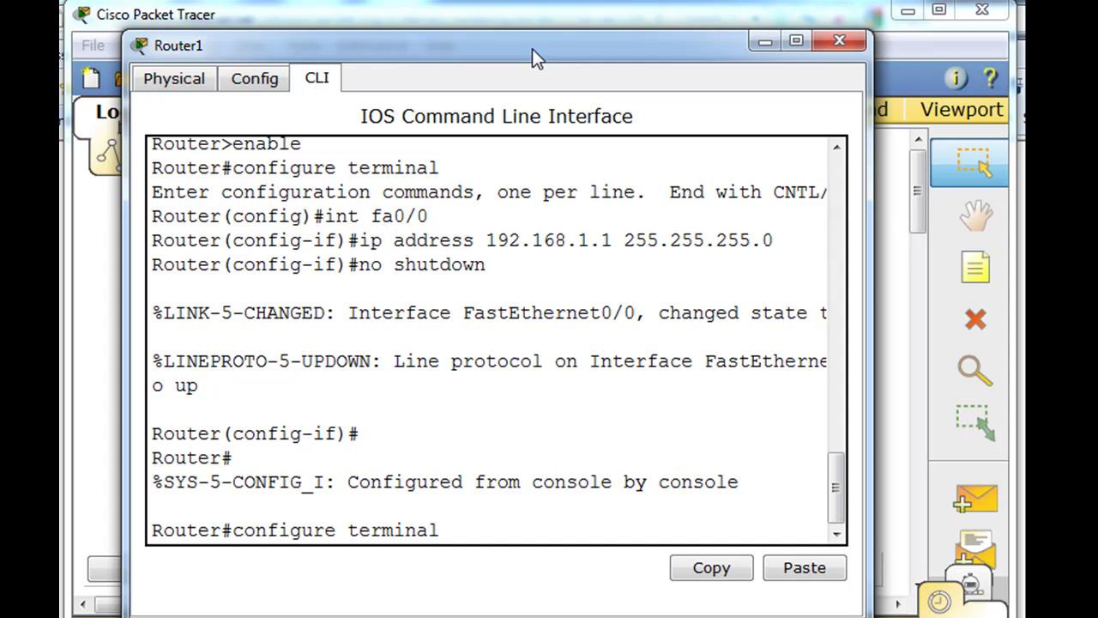
pyautogui.press('BackSpace')
pyautogui.press('BackSpace')
pyautogui.press('BackSpace')
pyautogui.press('BackSpace')
pyautogui.press('BackSpace')
pyautogui.press('BackSpace')
pyautogui.press('BackSpace')
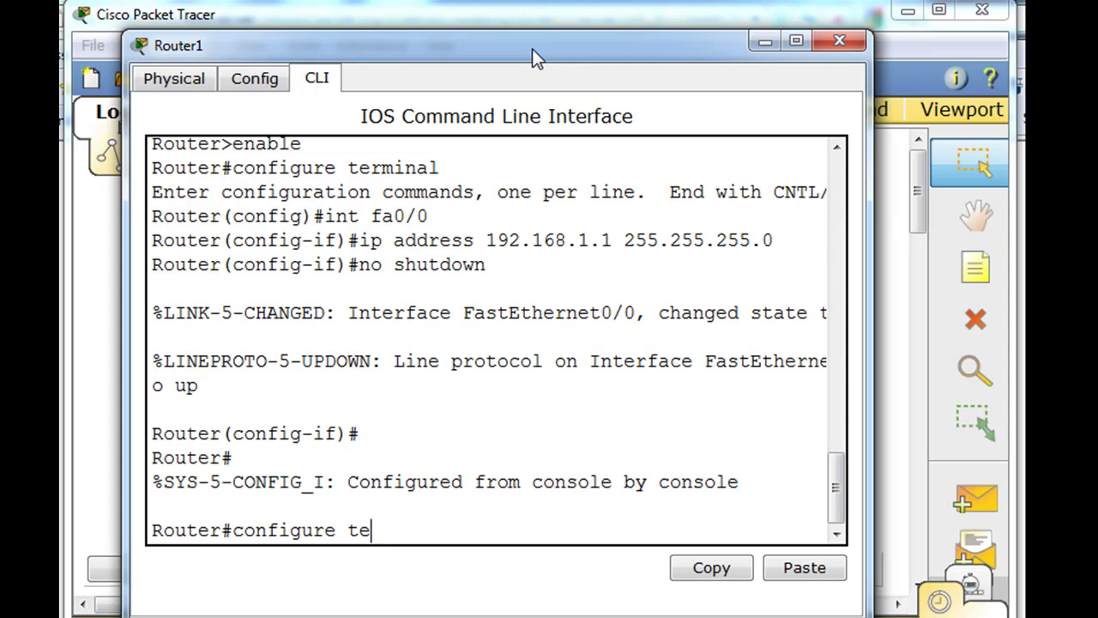
pyautogui.press('BackSpace')
pyautogui.press('BackSpace')
pyautogui.press('BackSpace')
pyautogui.press('BackSpace')
pyautogui.press('BackSpace')
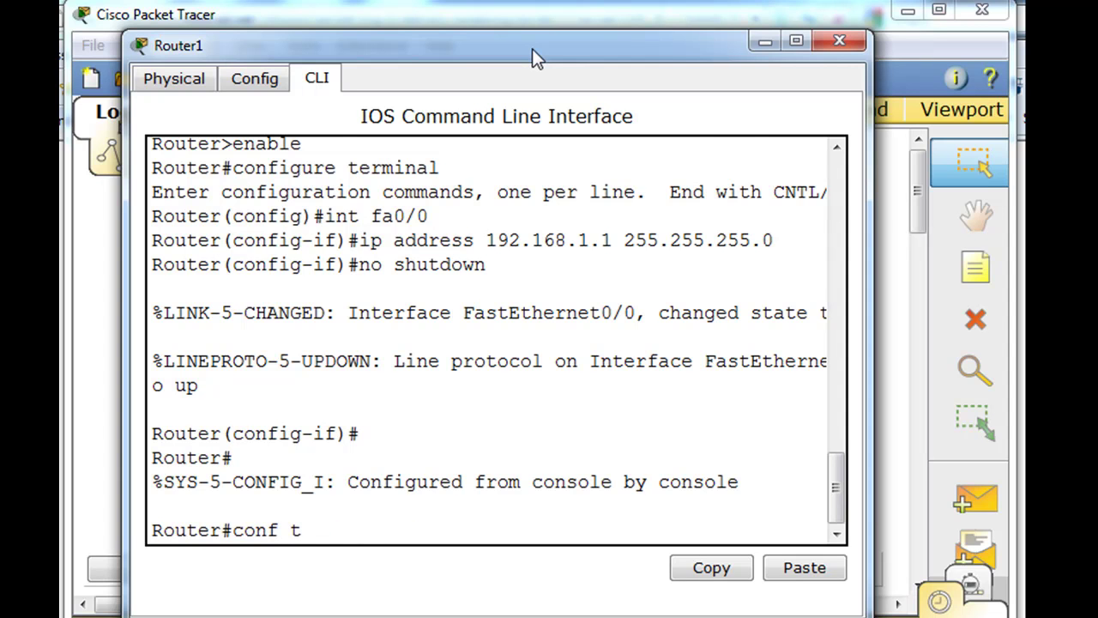
pyautogui.press('Return')
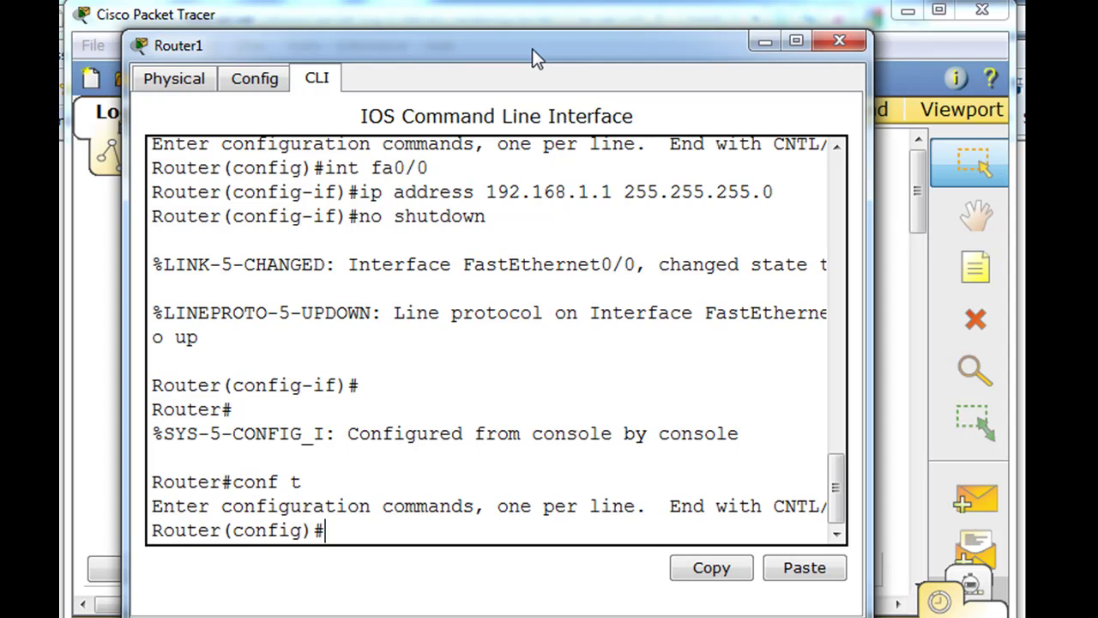
# Try 'no service dhcp' and then 'service dhcp', both rejected as invalid input
pyautogui.write('no servi')
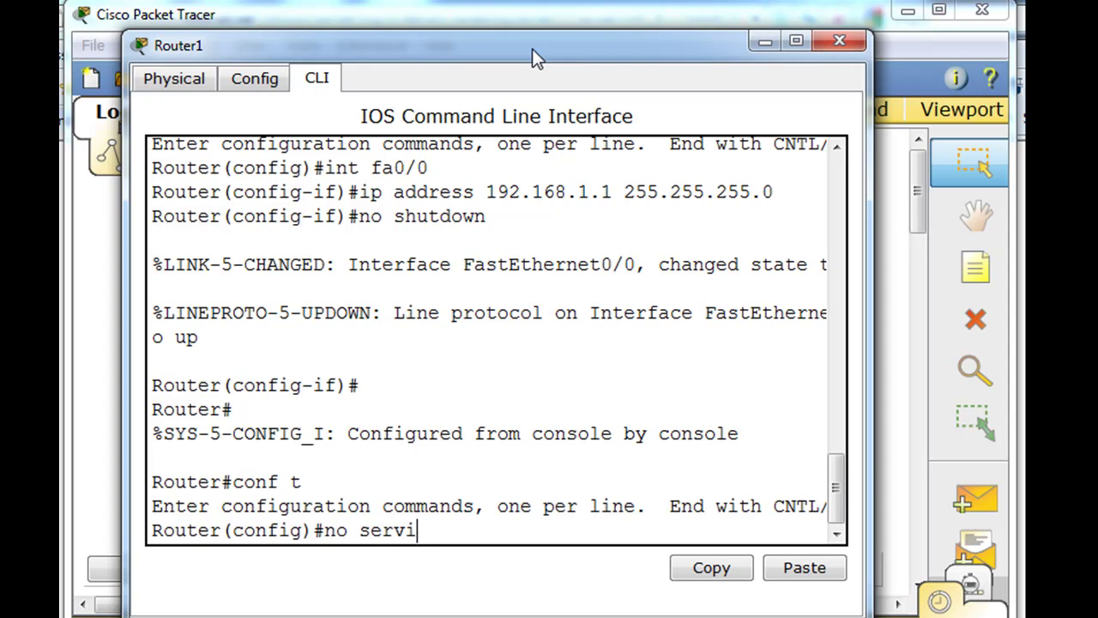
pyautogui.write('ce dhcp')
pyautogui.press('Return')
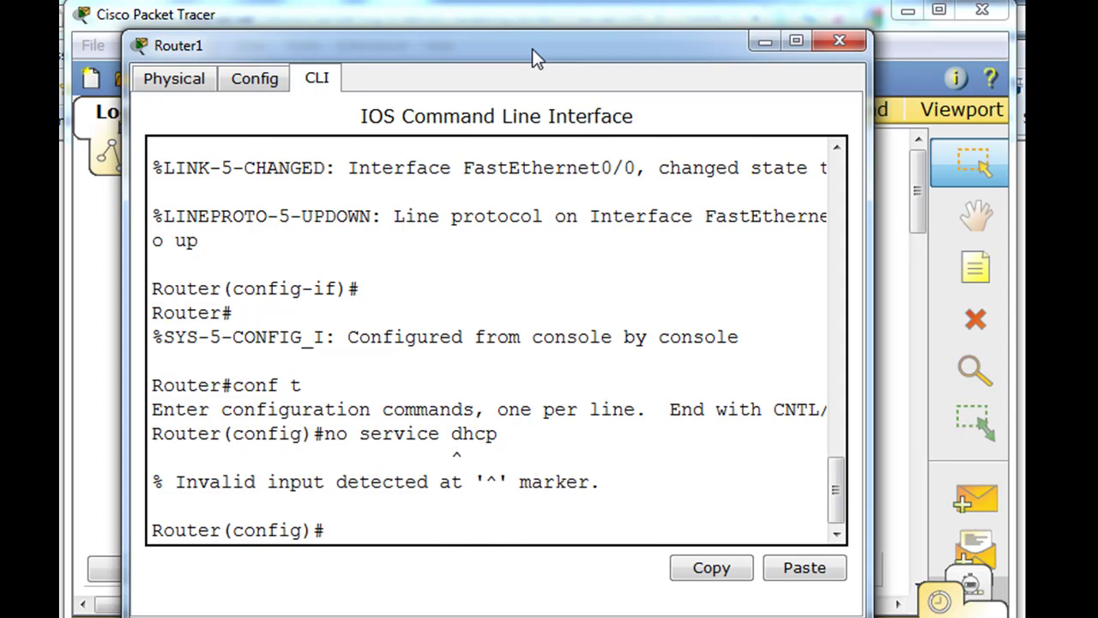
pyautogui.press('Up')
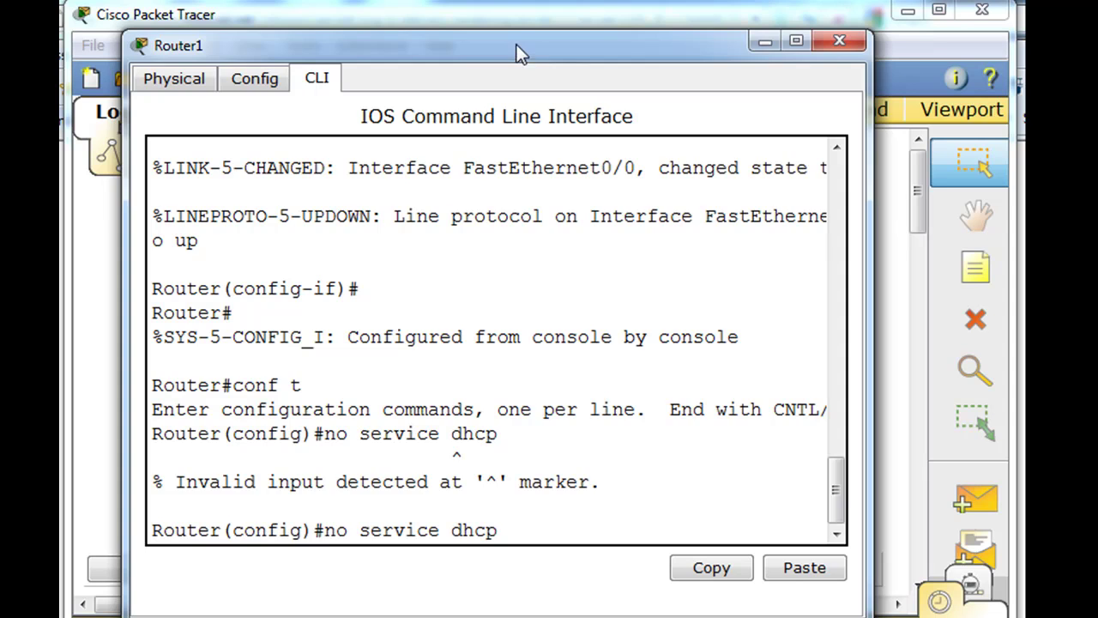
pyautogui.moveTo(532, 50); pyautogui.dragTo(528, 48)
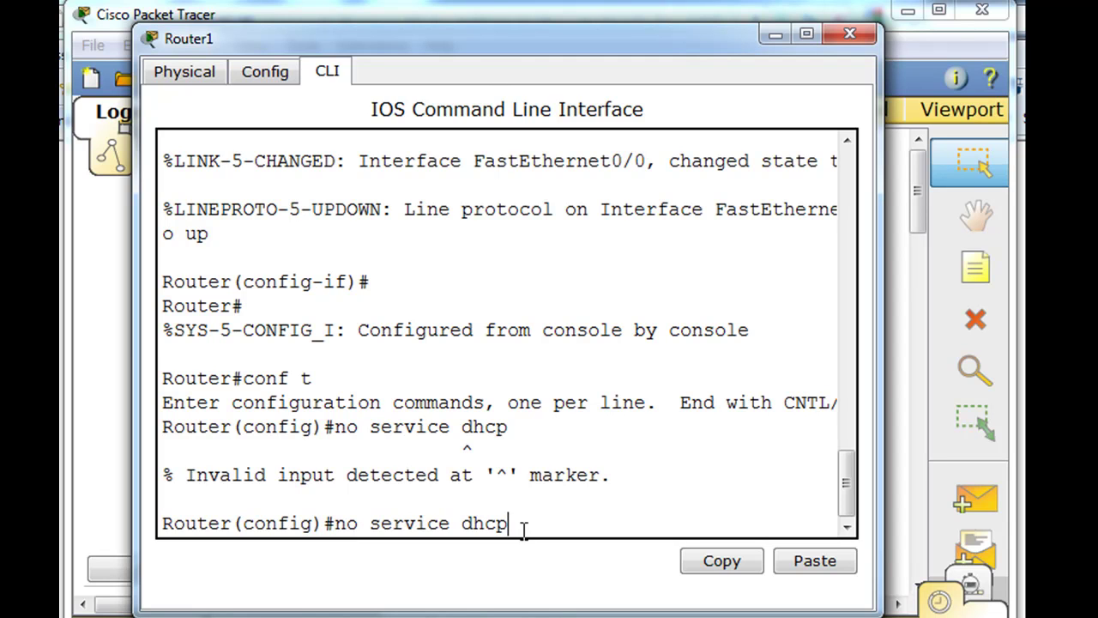
pyautogui.press('Left')
pyautogui.press('Left')
pyautogui.press('Left')
pyautogui.press('Left')
pyautogui.press('Left')
pyautogui.press('Left')
pyautogui.press('BackSpace')
pyautogui.press('BackSpace')
pyautogui.press('BackSpace')
pyautogui.press('Return')
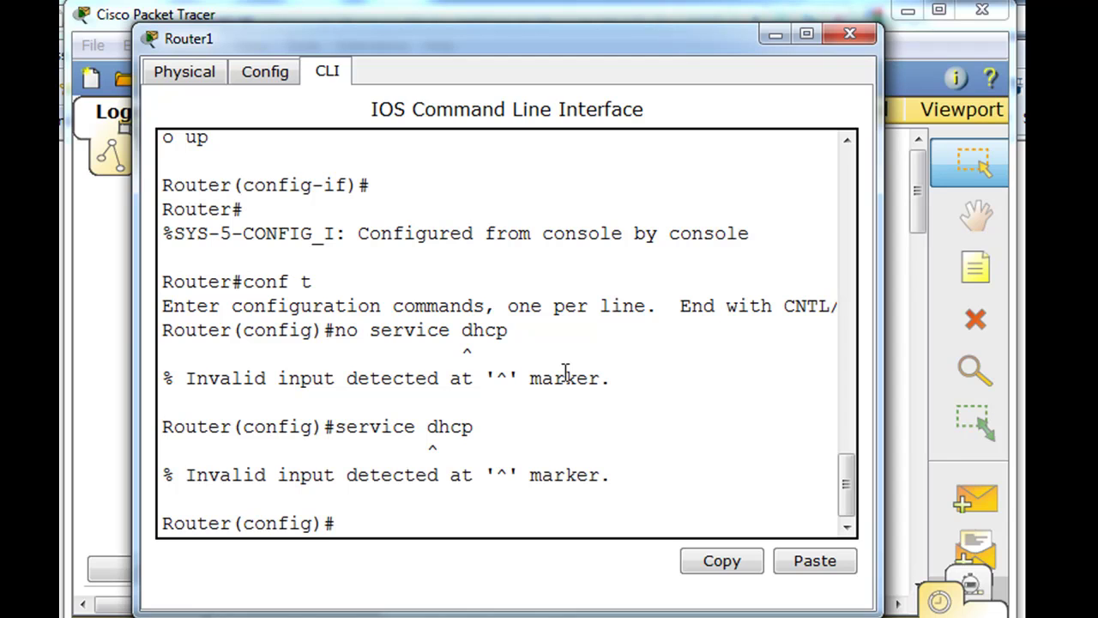
# Submit 'ip dhcp excluded-addresses 192.168.1.1 192.168.1.99', which Router1 rejects
pyautogui.write('ip')
pyautogui.write('dhcp')
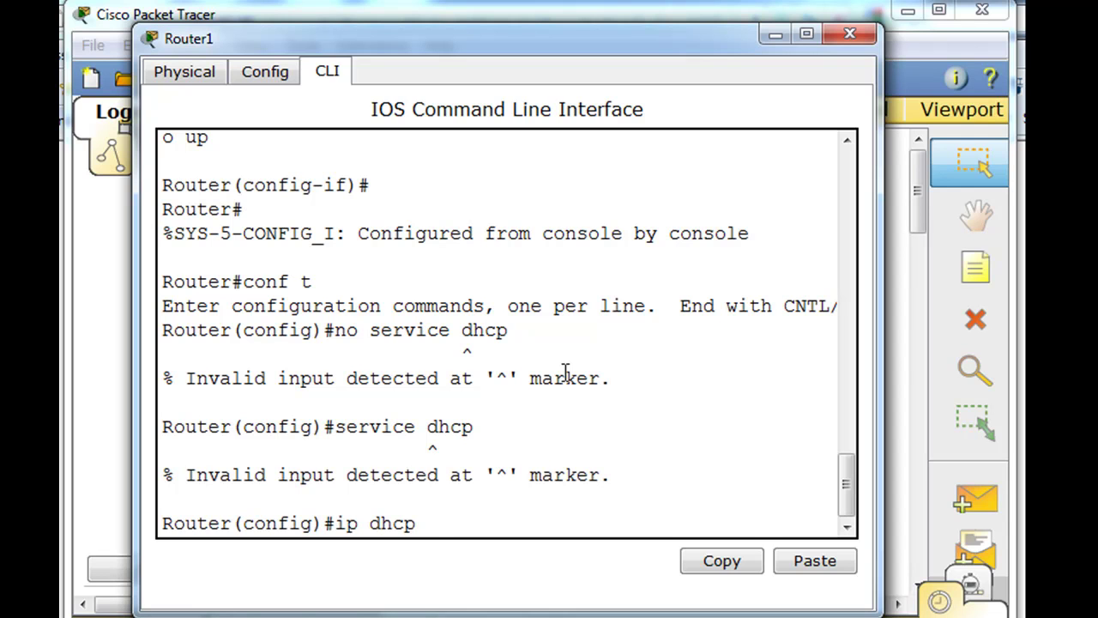
pyautogui.write(' excluded')
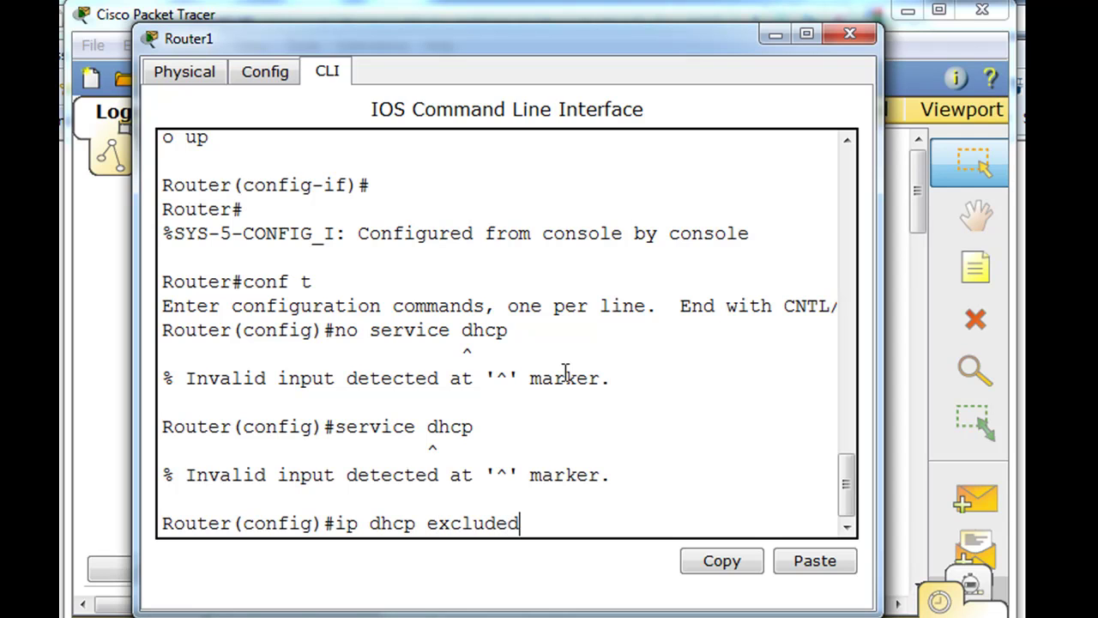
pyautogui.write('-address')
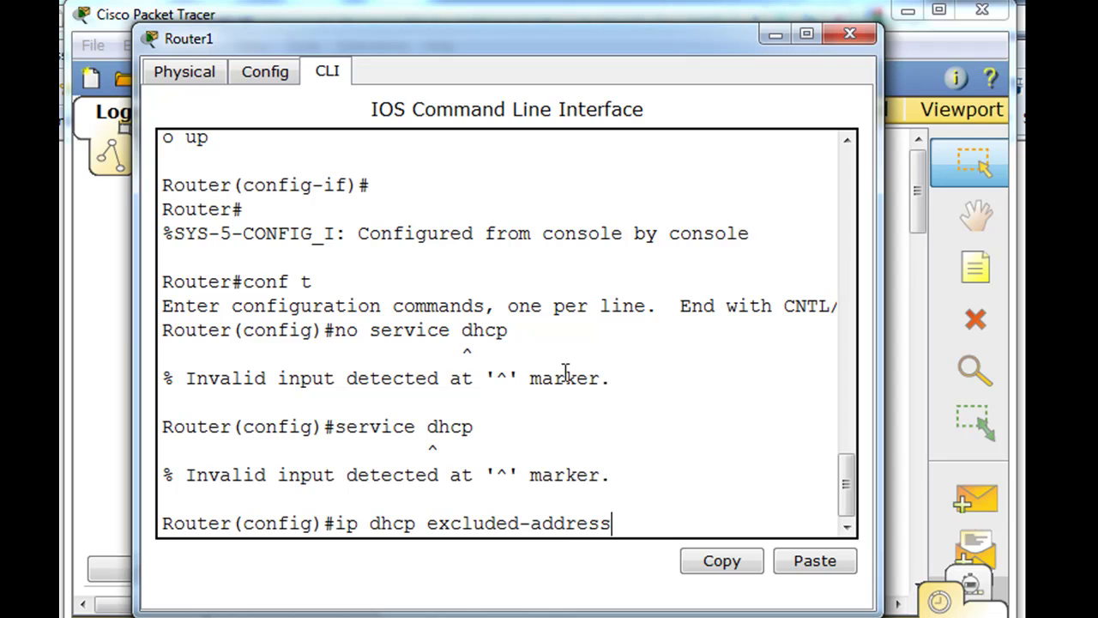
pyautogui.write('es')
pyautogui.write('192.168.1.1')
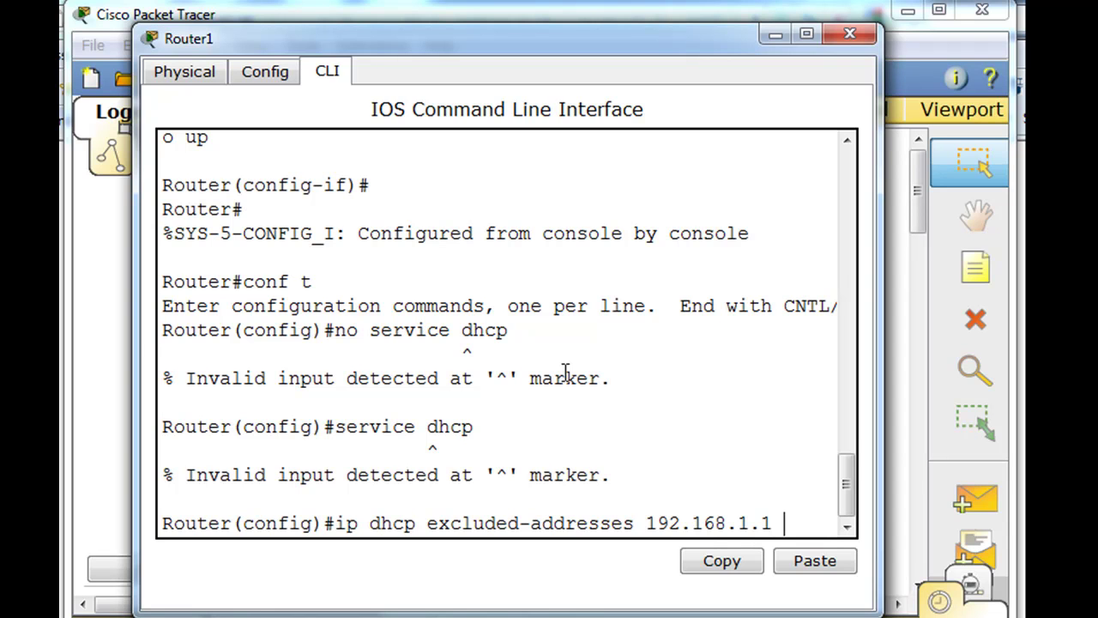
pyautogui.write(' 192.1')
pyautogui.moveTo(877, 300); pyautogui.dragTo(1048, 293)
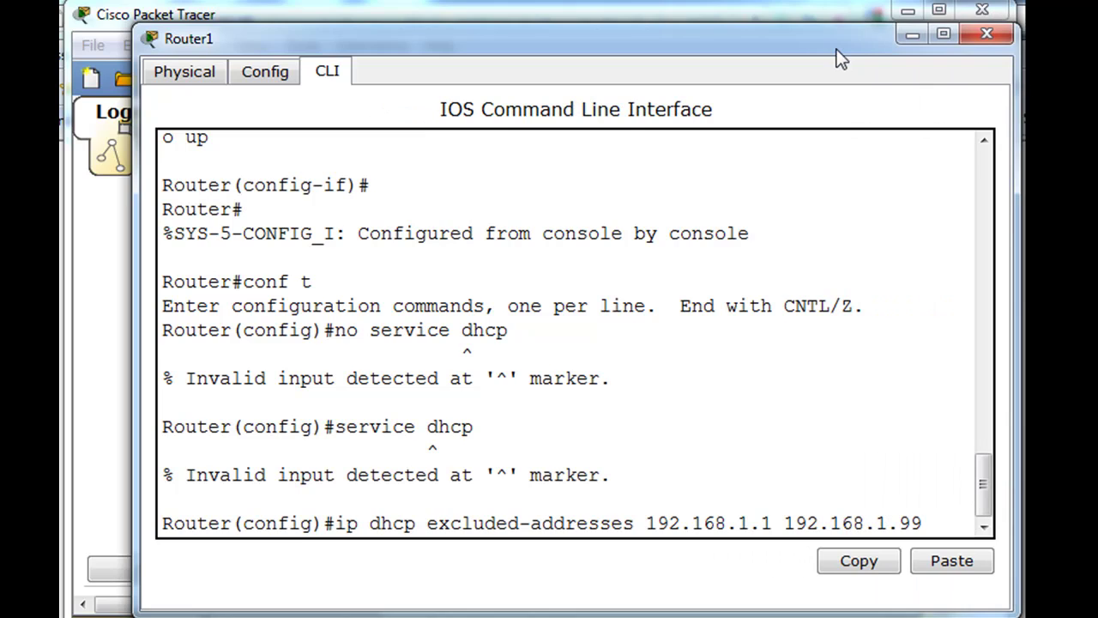
pyautogui.moveTo(836, 49); pyautogui.dragTo(795, 43)
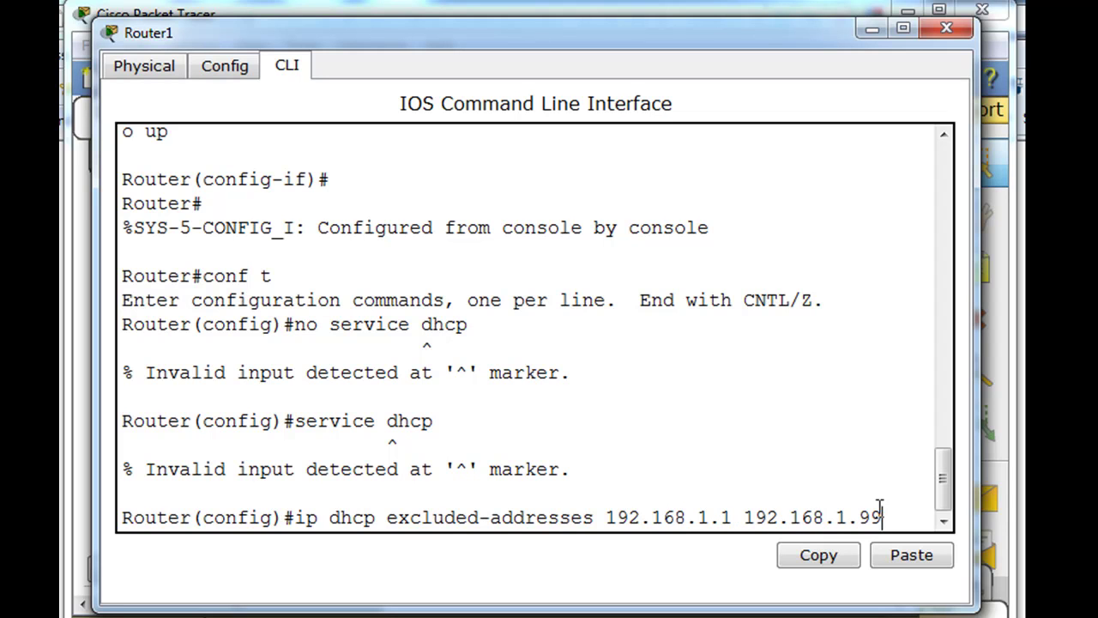
pyautogui.press('Return')
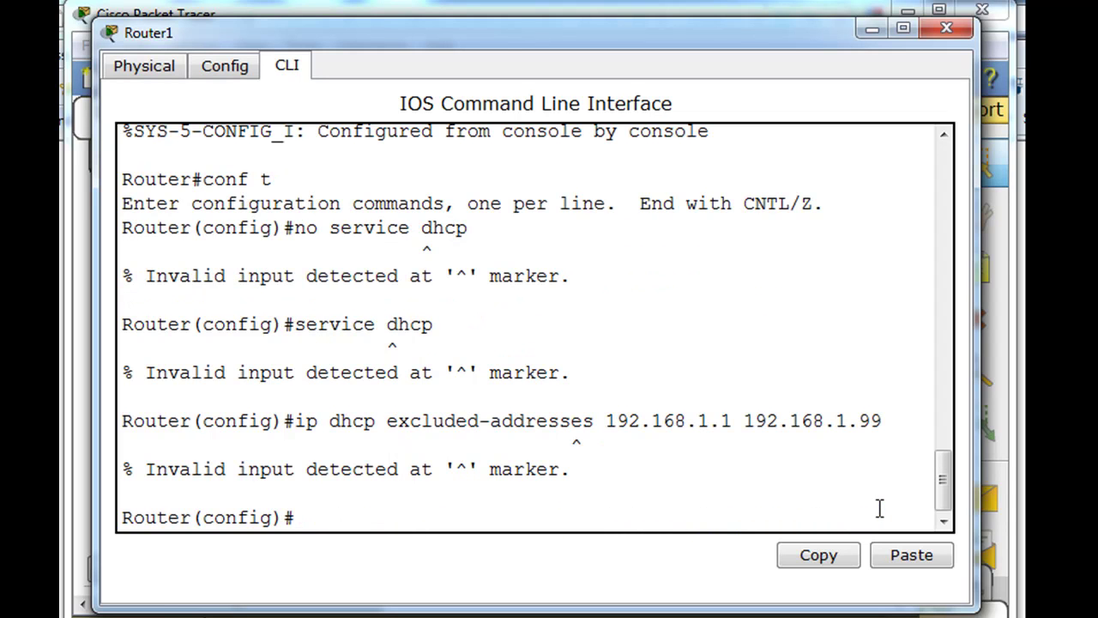
# Recall the command, correct the keyword to 'excluded-address', and resubmit it successfully
pyautogui.press('Up')
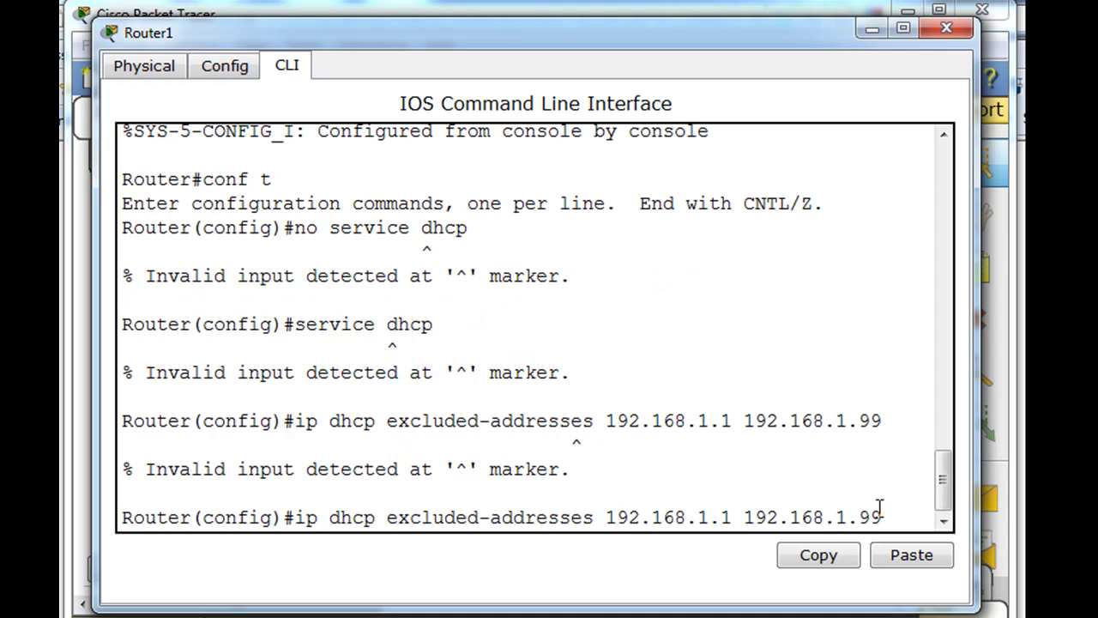
pyautogui.press('Left')
pyautogui.press('Left')
pyautogui.press('Left')
pyautogui.press('Left')
pyautogui.press('Left')
pyautogui.press('Left')
pyautogui.press('Left')
pyautogui.press('Left')
pyautogui.press('Left')
pyautogui.press('Left')
pyautogui.press('Left')
pyautogui.press('Left')
pyautogui.press('Left')
pyautogui.press('Left')
pyautogui.press('Left')
pyautogui.press('Left')
pyautogui.press('Left')
pyautogui.press('Left')
pyautogui.press('Left')
pyautogui.press('Left')
pyautogui.press('BackSpace')
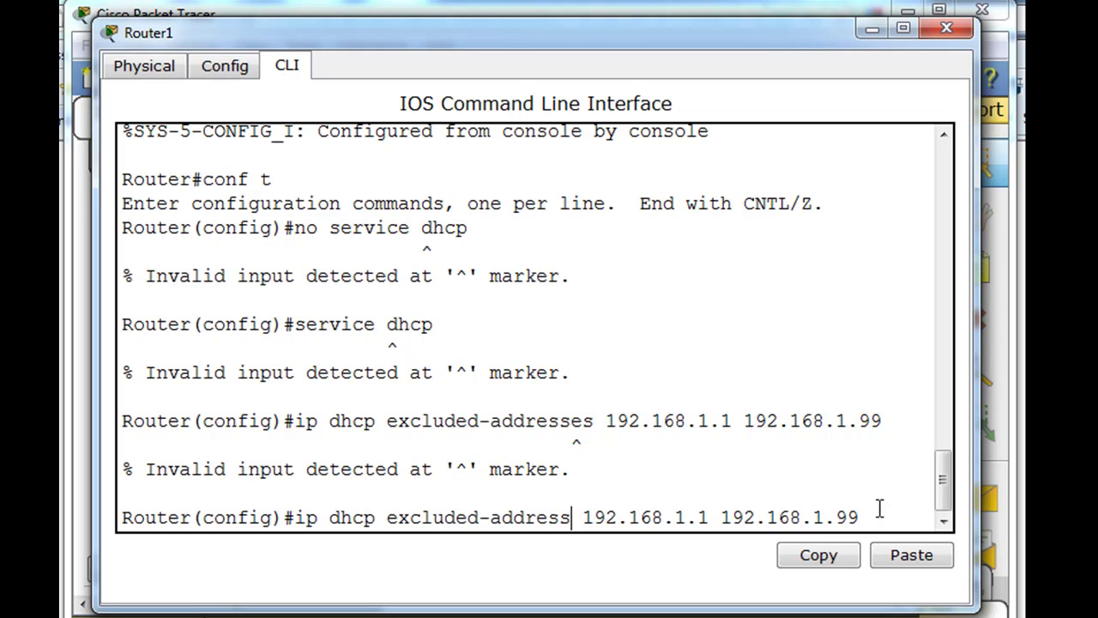
pyautogui.press('Return')
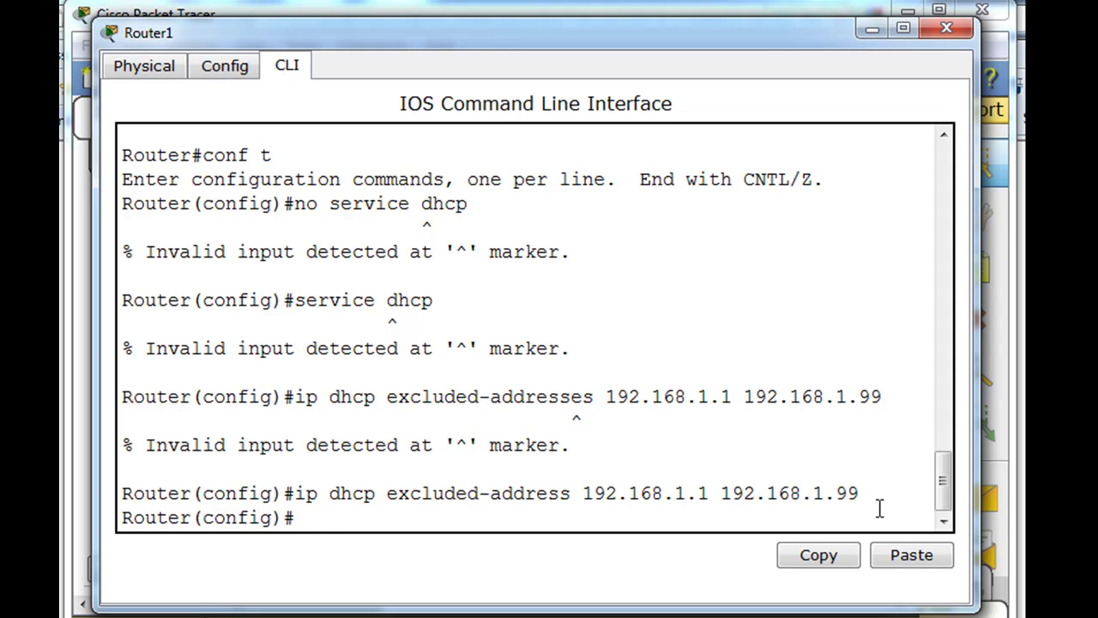
# Enter 'ip dhcp pool MYPOOL1' and then 'network 192.168.1.0 255.255.255.0' on Router1
pyautogui.write('ip dhcp')
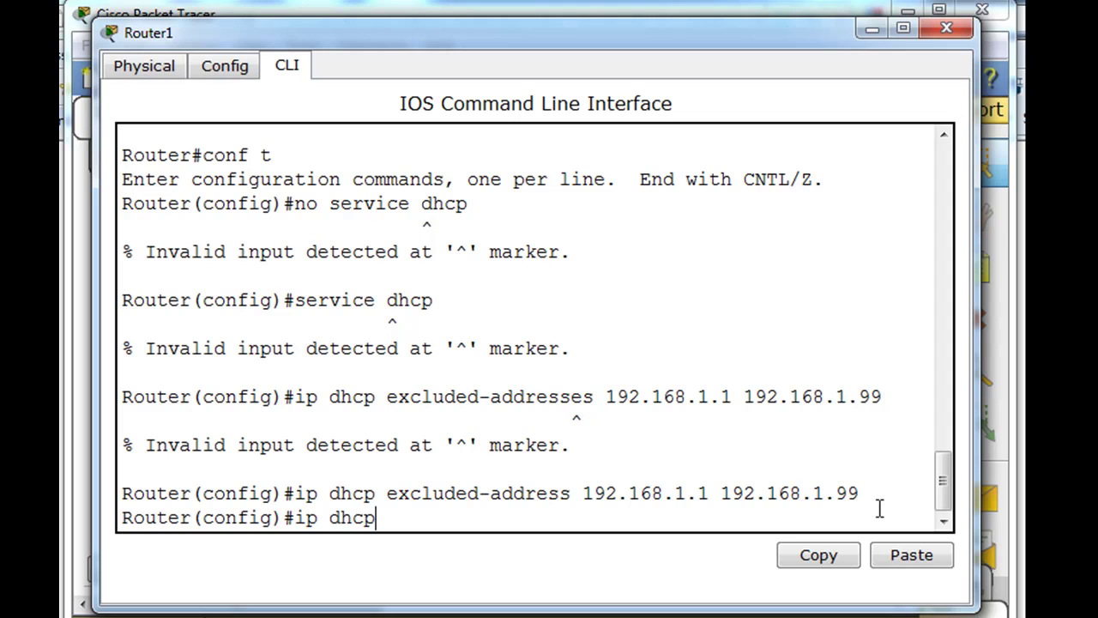
pyautogui.write(' pool MYPOOL')
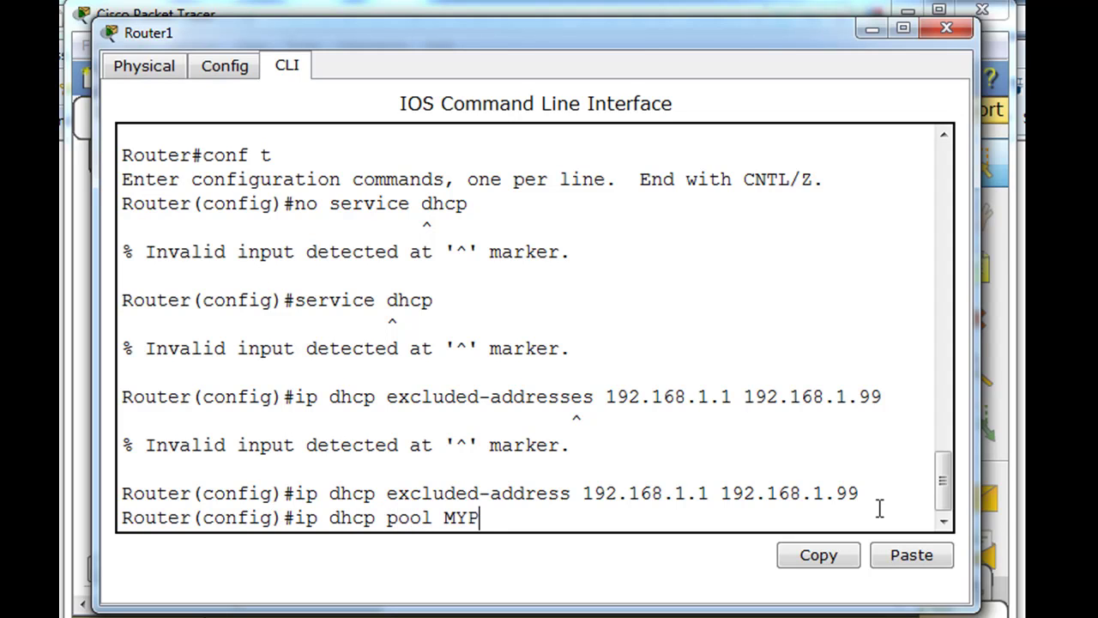
pyautogui.write('1')
pyautogui.press('Return')
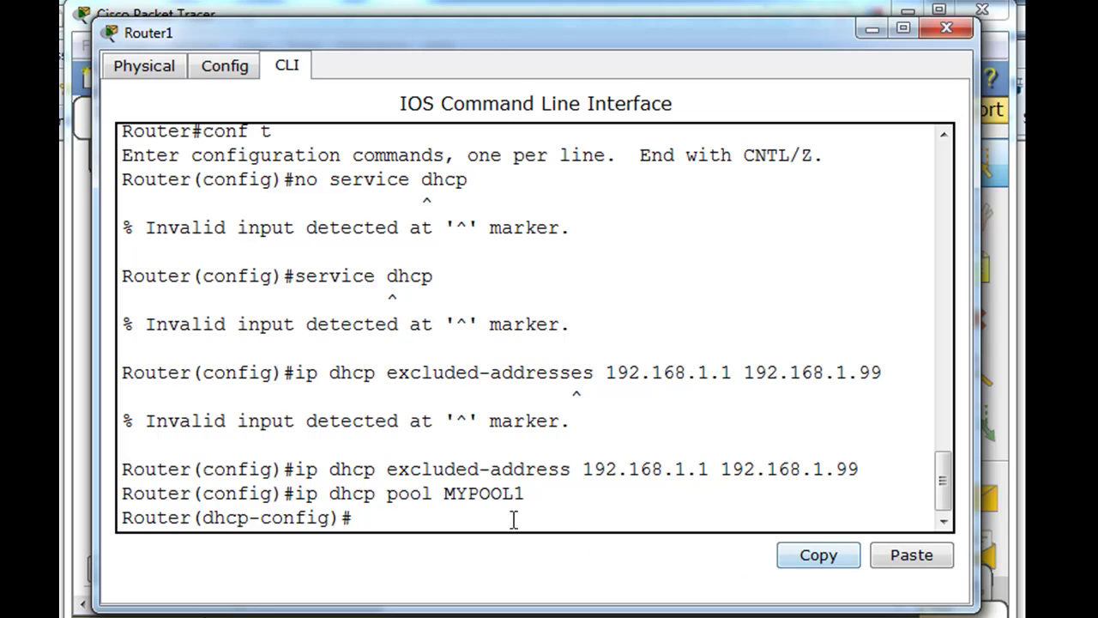
pyautogui.write('n')
pyautogui.write('etwo')
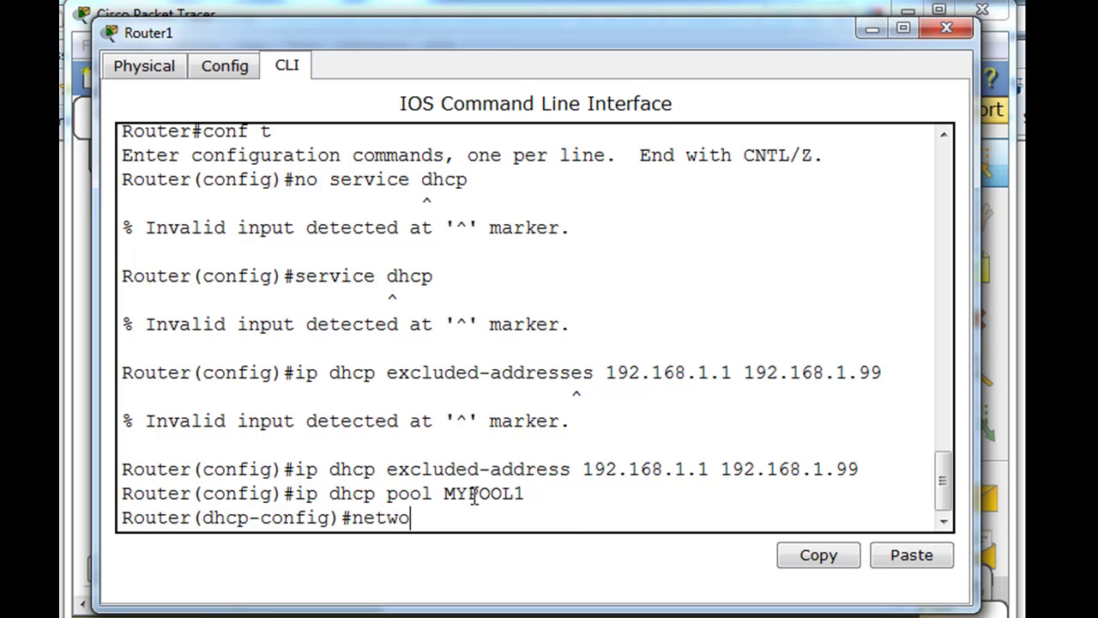
pyautogui.write('rk 192.168')
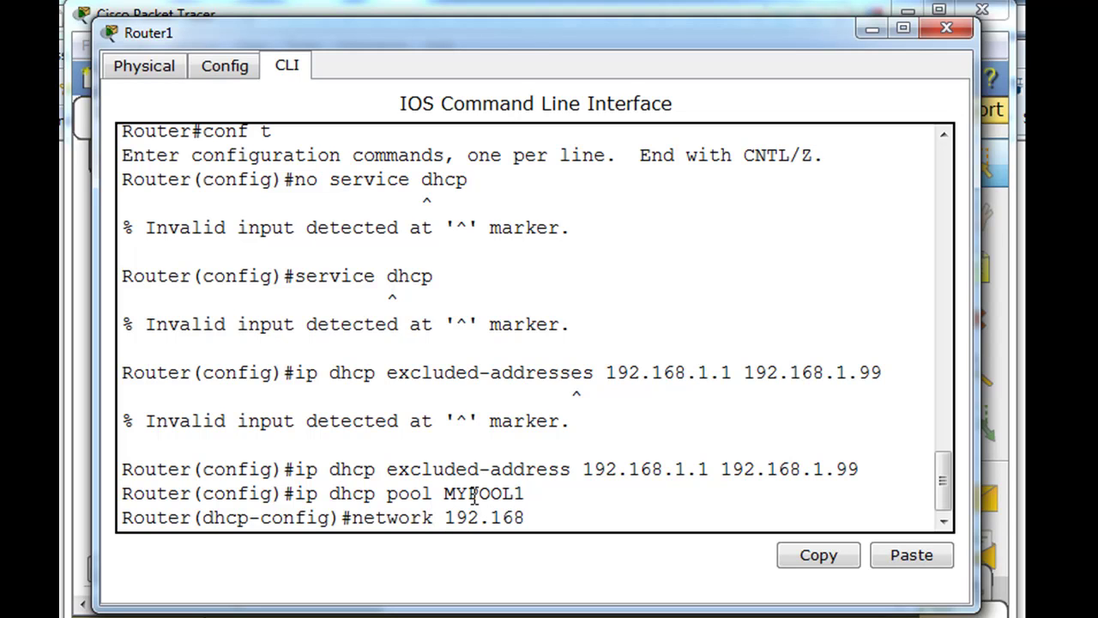
pyautogui.write('.1.0 255.255.')
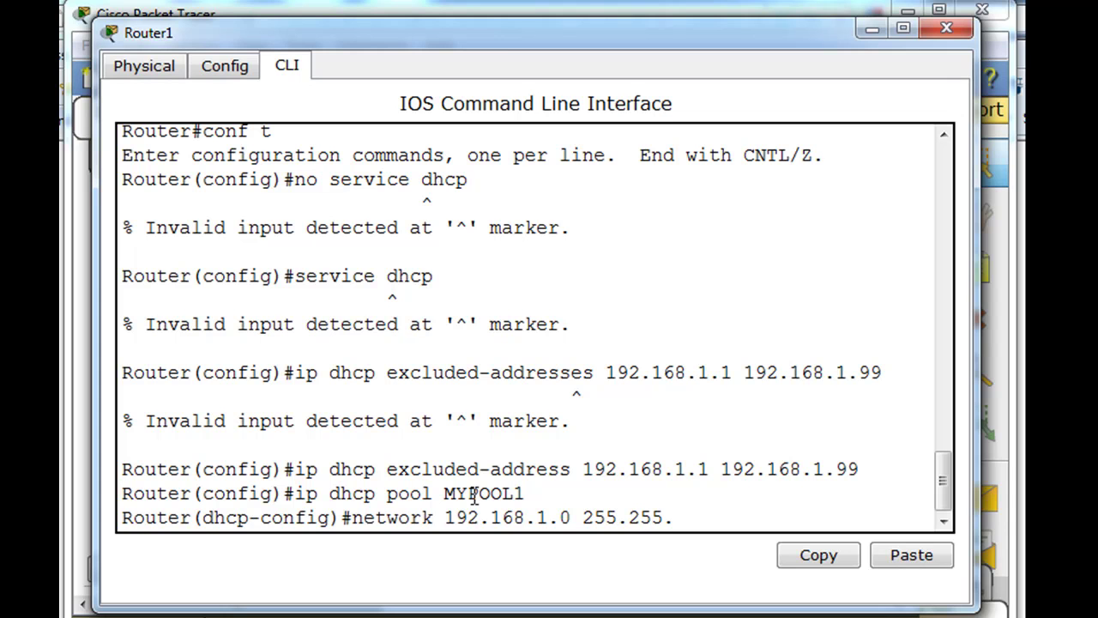
pyautogui.write('255.0')
pyautogui.press('Return')
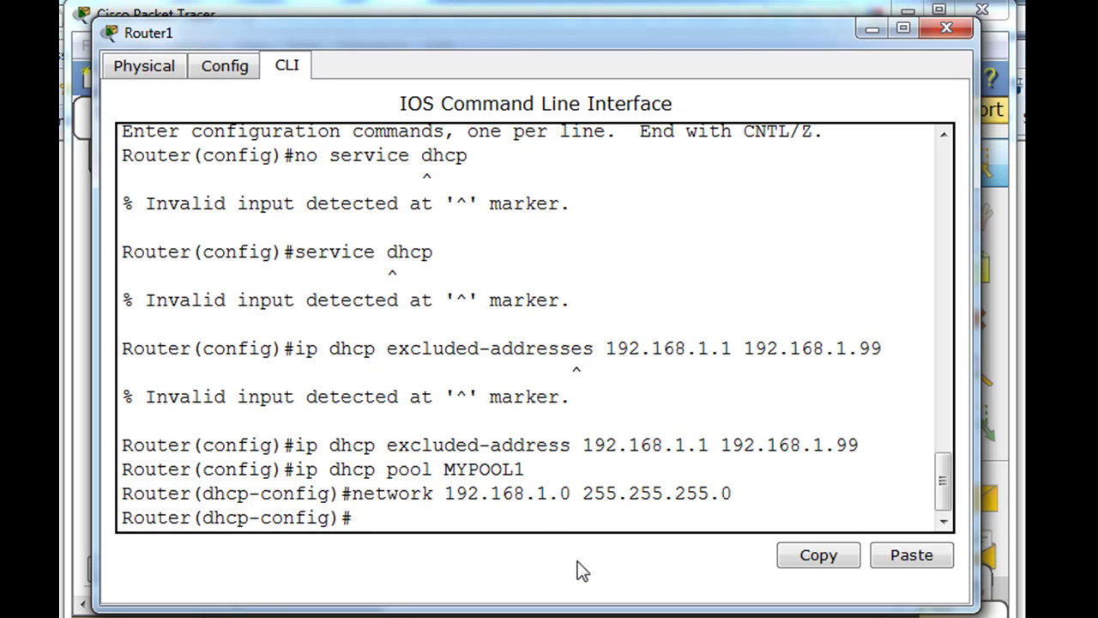
# Set MYPOOL1's default-router to 192.168.1.1 and check the dns command options with 'dns?'
pyautogui.write('default-router')
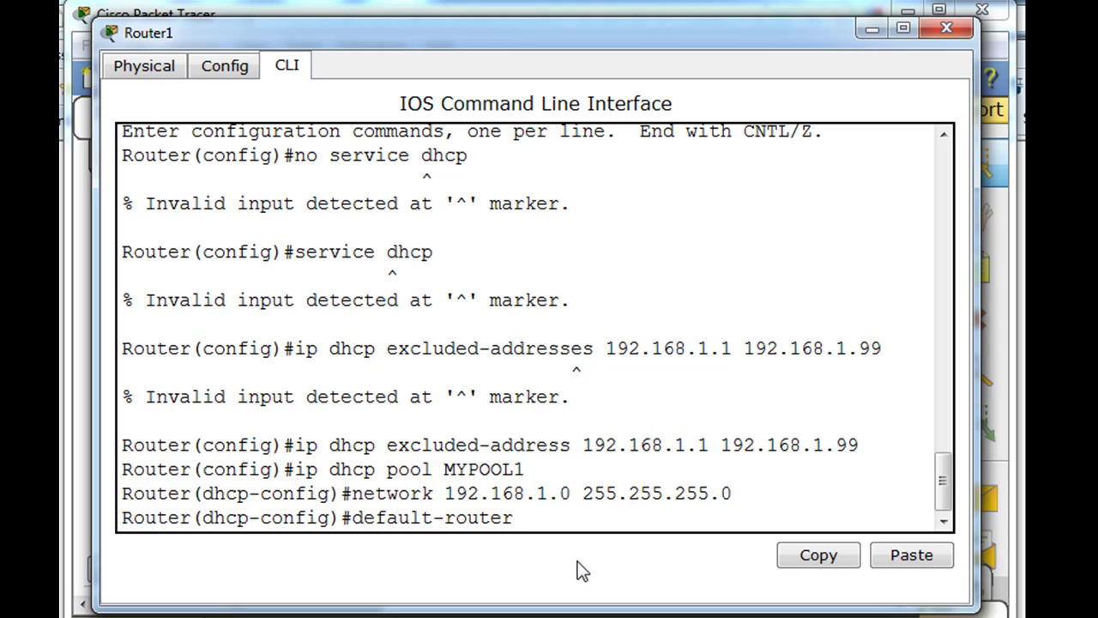
pyautogui.write(' 192.168.1.1')
pyautogui.press('Return')
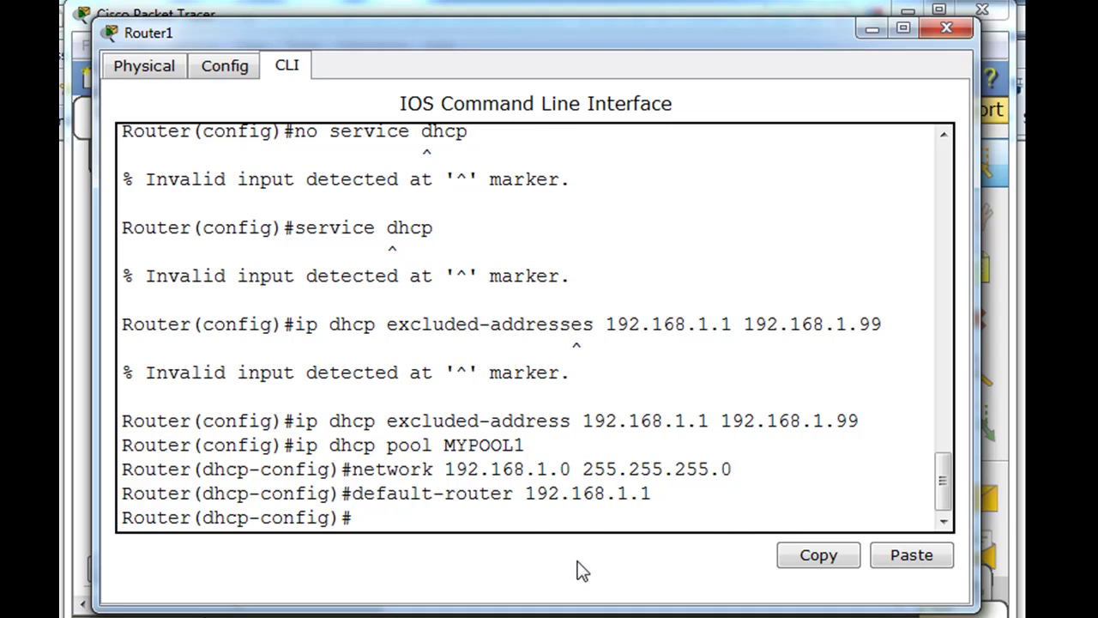
pyautogui.write('dns?')
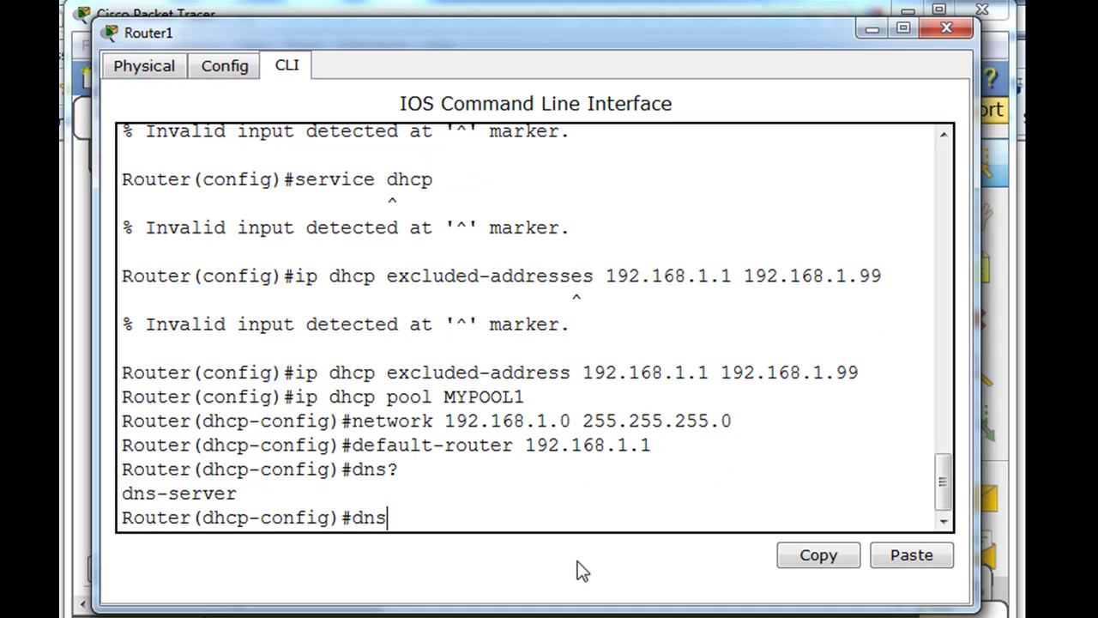
pyautogui.press('Up')
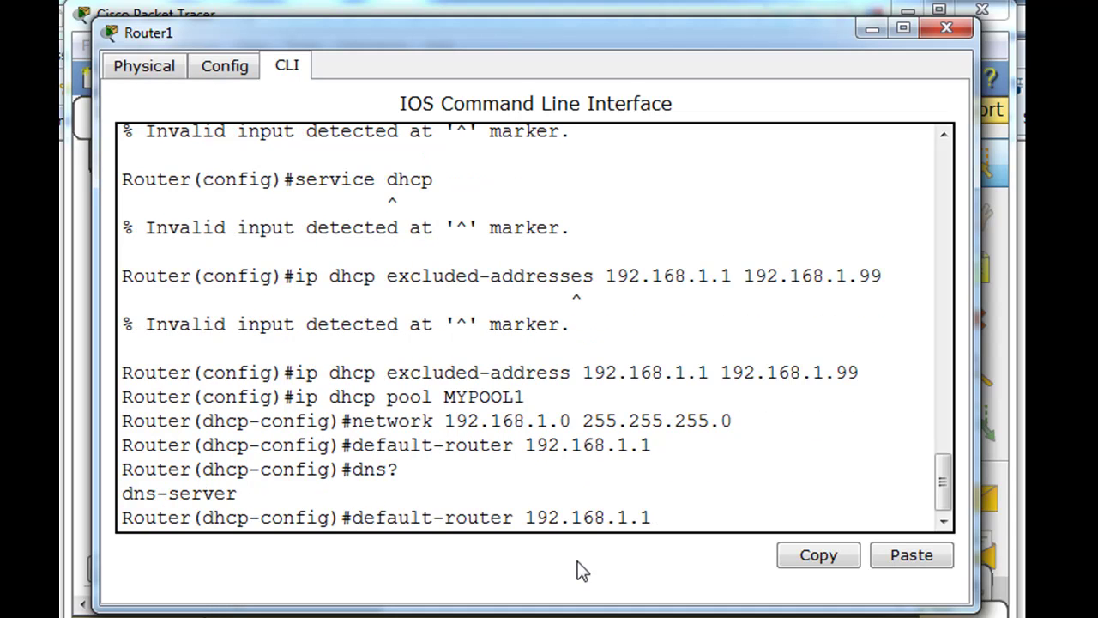
pyautogui.press('Up')
pyautogui.press('Down')
pyautogui.press('BackSpace')
pyautogui.press('BackSpace')
pyautogui.press('BackSpace')
pyautogui.press('BackSpace')
pyautogui.press('BackSpace')
pyautogui.press('BackSpace')
pyautogui.press('BackSpace')
pyautogui.press('BackSpace')
pyautogui.press('BackSpace')
pyautogui.press('BackSpace')
pyautogui.press('BackSpace')
pyautogui.press('BackSpace')
pyautogui.press('BackSpace')
pyautogui.press('BackSpace')
pyautogui.press('BackSpace')
pyautogui.press('BackSpace')
pyautogui.press('BackSpace')
pyautogui.press('BackSpace')
pyautogui.press('BackSpace')
pyautogui.press('BackSpace')
pyautogui.press('BackSpace')
pyautogui.press('BackSpace')
pyautogui.press('BackSpace')
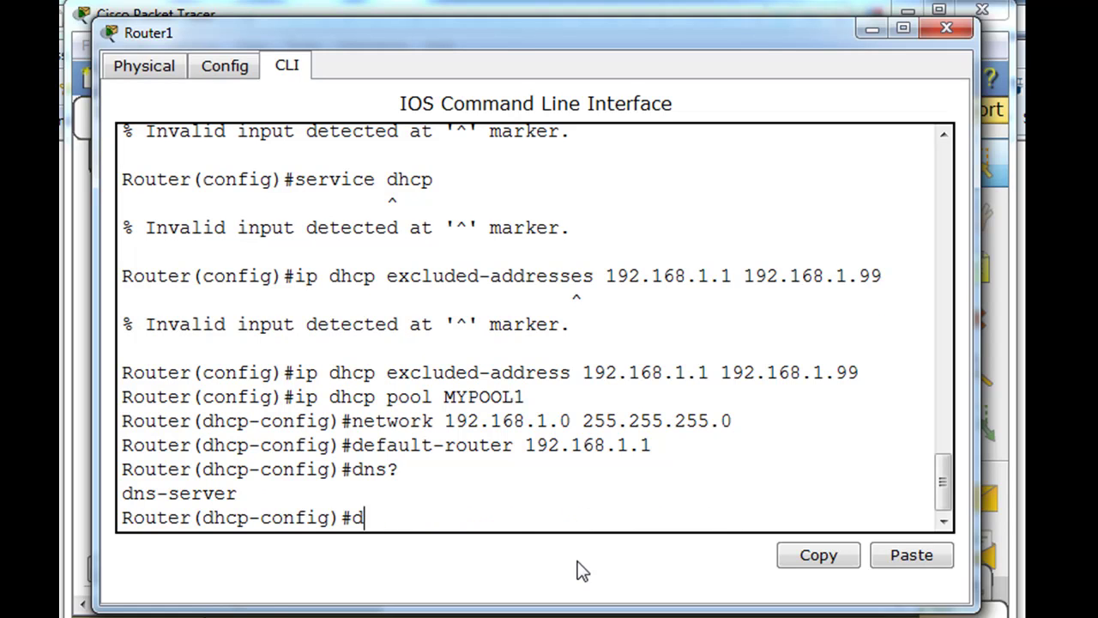
# Set the pool's dns-server to 8.8.4.4 and leave configuration mode with Ctrl+Z
pyautogui.write('ns-server')
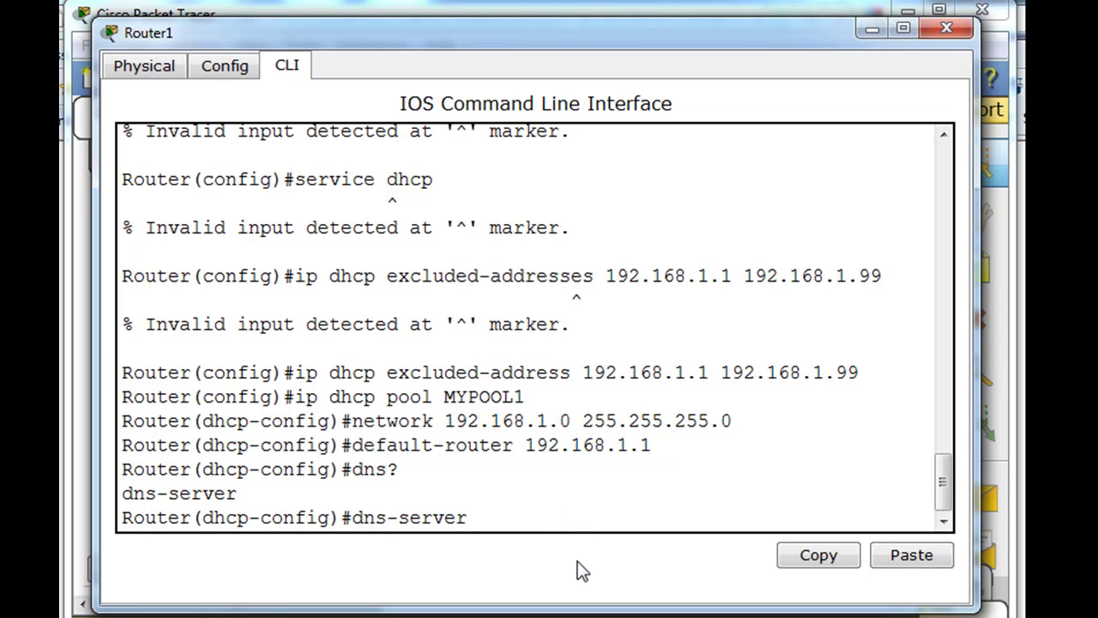
pyautogui.write(' 192.168.')
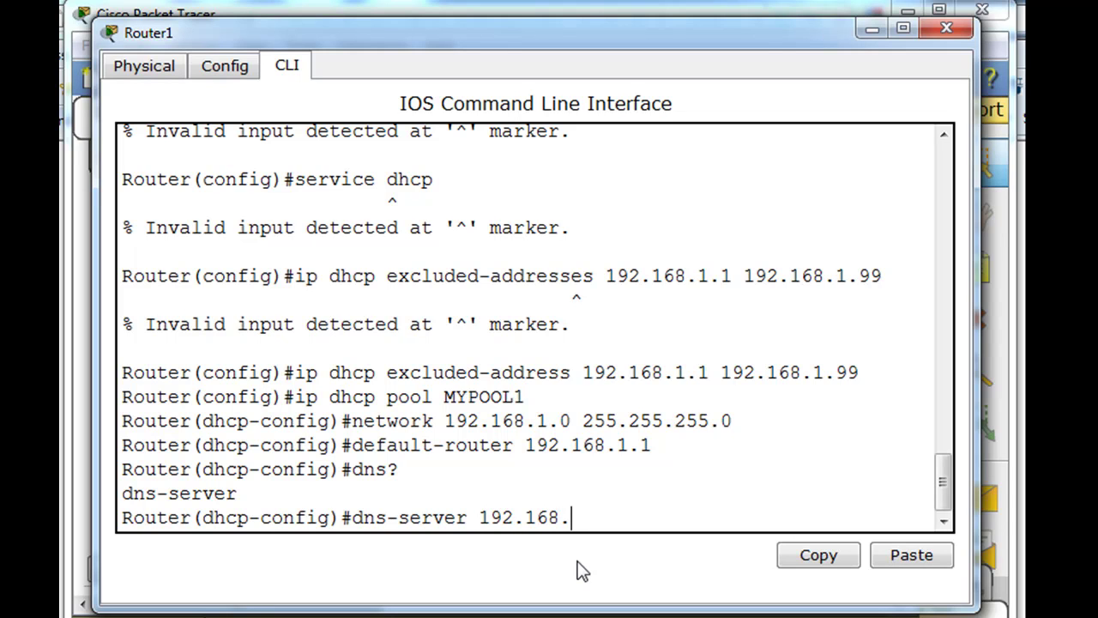
pyautogui.write('1.1')
pyautogui.press('BackSpace')
pyautogui.press('BackSpace')
pyautogui.press('BackSpace')
pyautogui.press('BackSpace')
pyautogui.press('BackSpace')
pyautogui.press('BackSpace')
pyautogui.press('BackSpace')
pyautogui.press('BackSpace')
pyautogui.press('BackSpace')
pyautogui.press('BackSpace')
pyautogui.press('BackSpace')
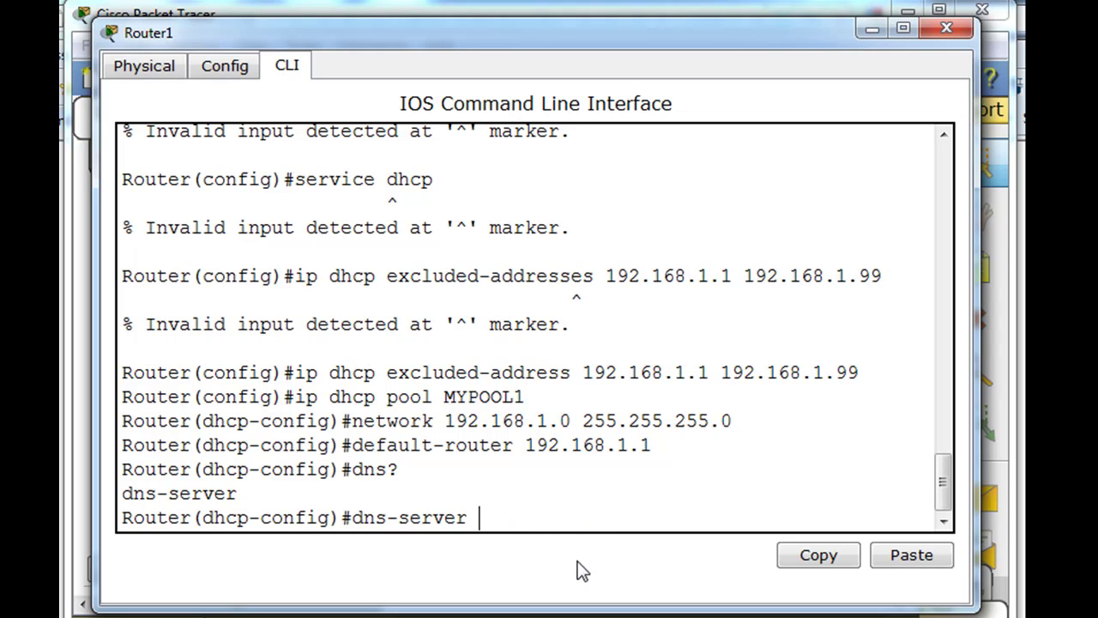
pyautogui.write('8.8.4.4')
pyautogui.press('Return')
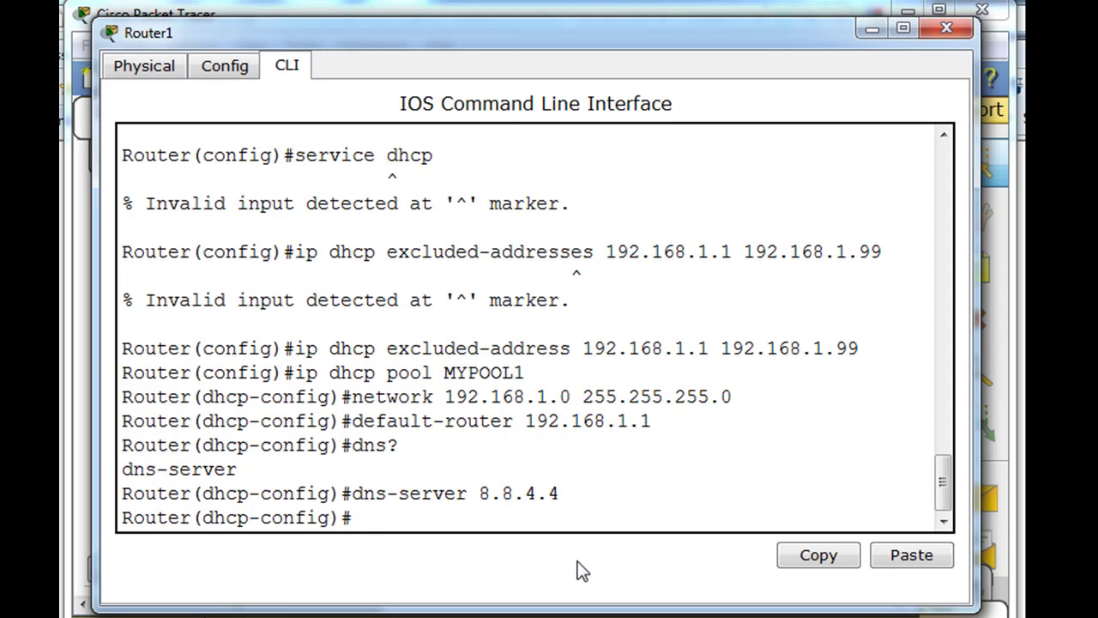
pyautogui.click(713, 490)
pyautogui.hotkey('ctrl', 'z')
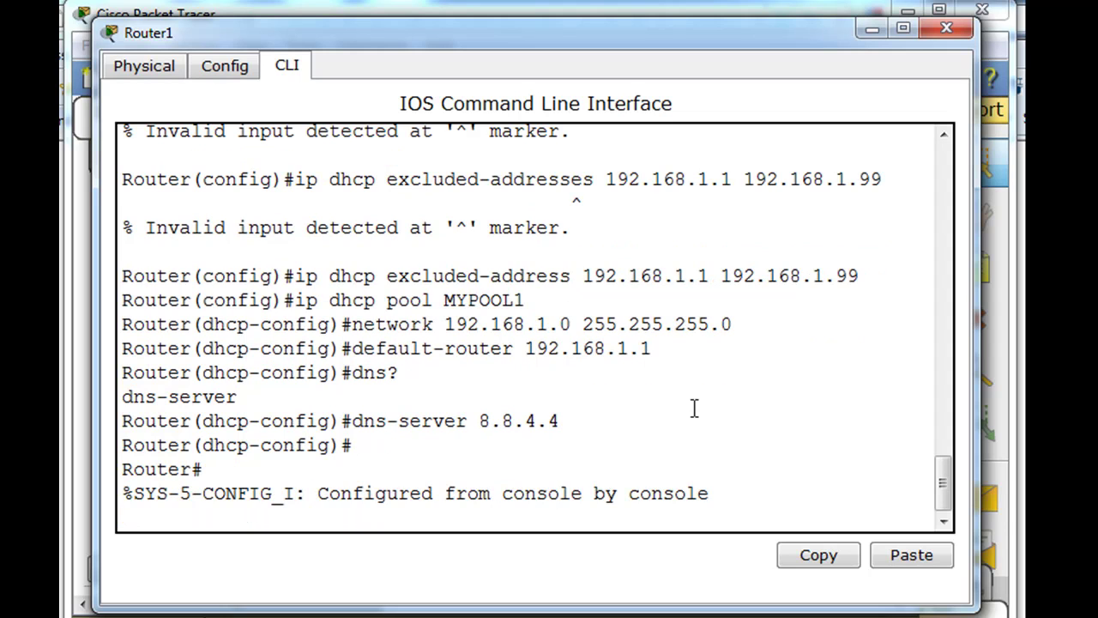
pyautogui.moveTo(669, 29); pyautogui.dragTo(671, 52)
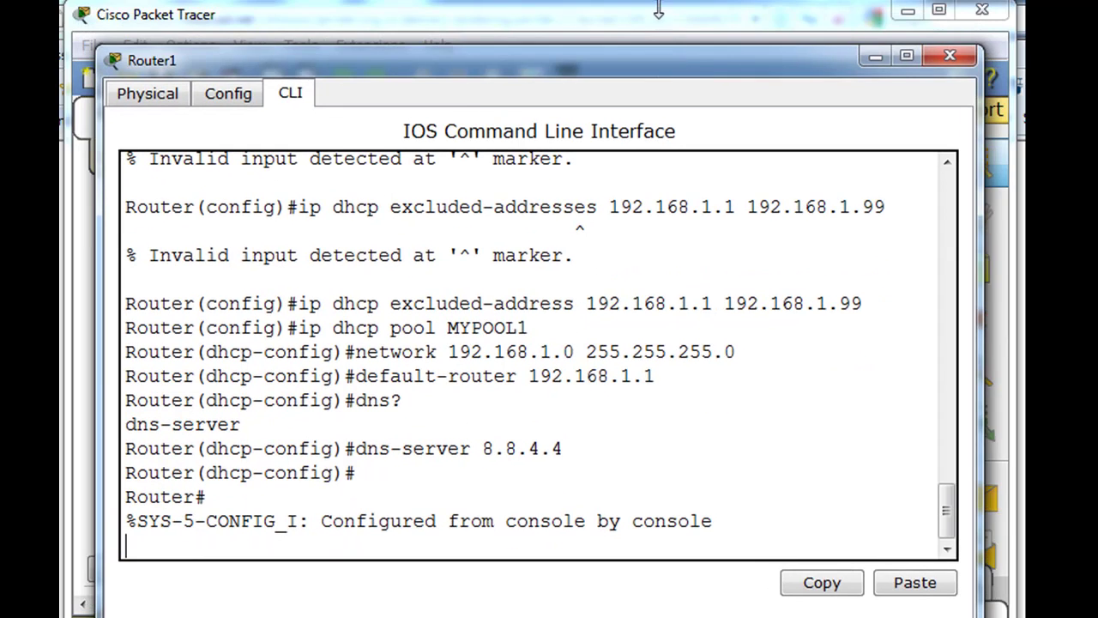
# Switch PC1's IP Configuration to DHCP so it obtains 192.168.1.100/24, then close the panel
pyautogui.click(658, 12)
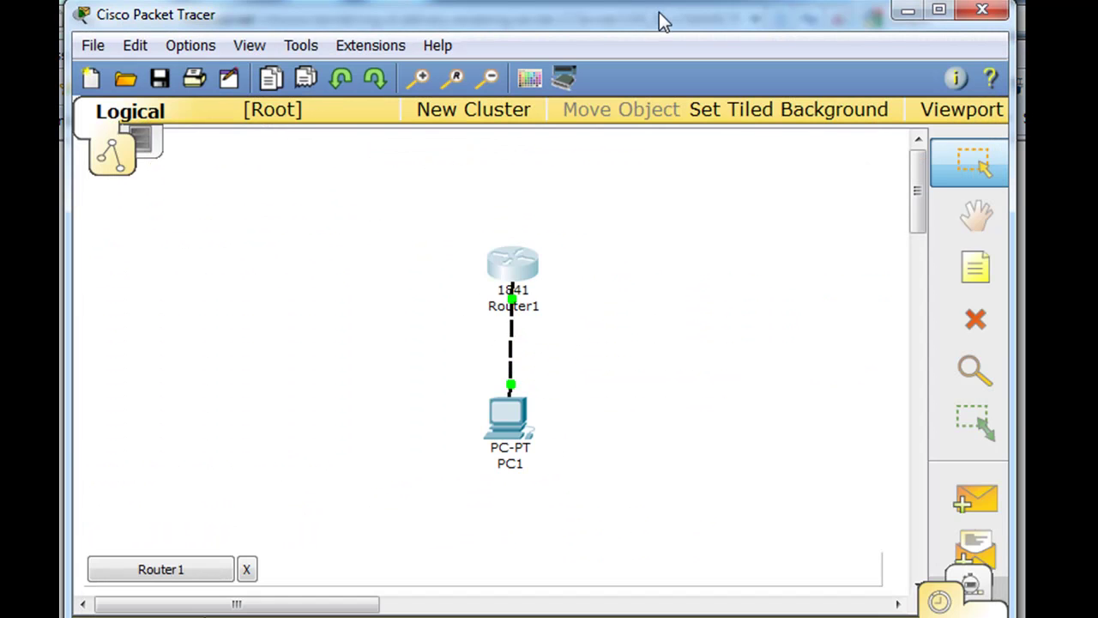
pyautogui.click(510, 420)
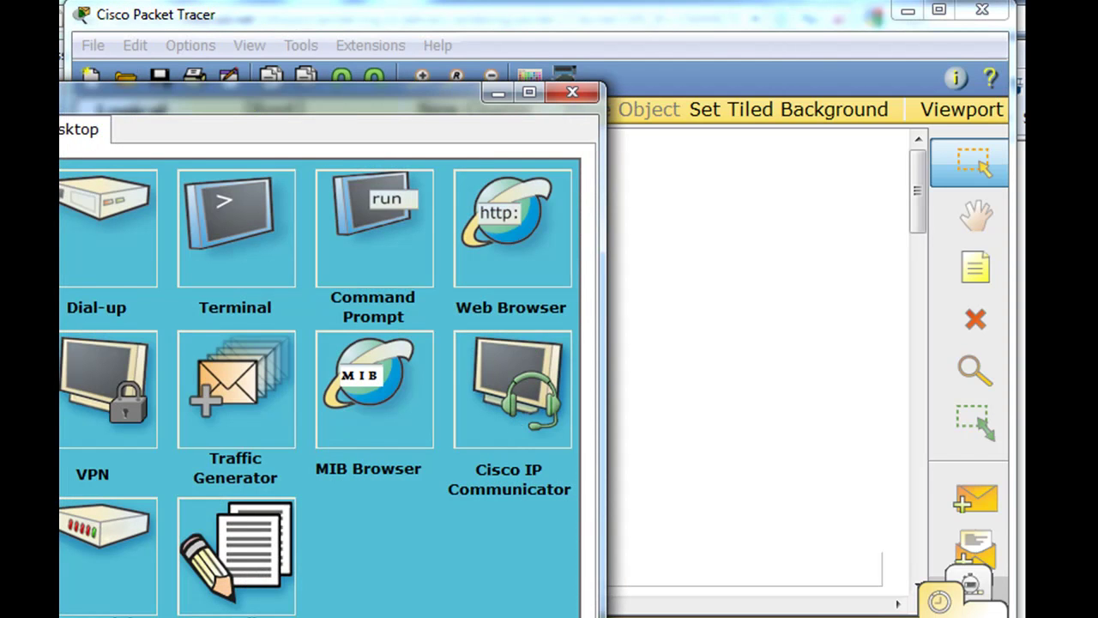
pyautogui.moveTo(89, 99); pyautogui.dragTo(362, 17)
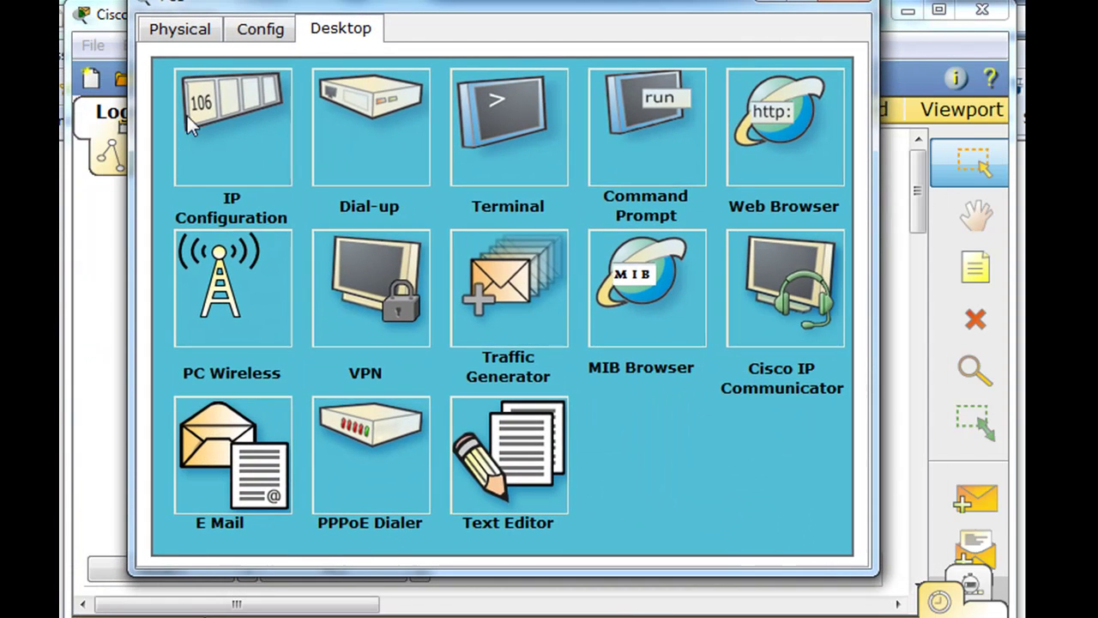
pyautogui.click(231, 107)
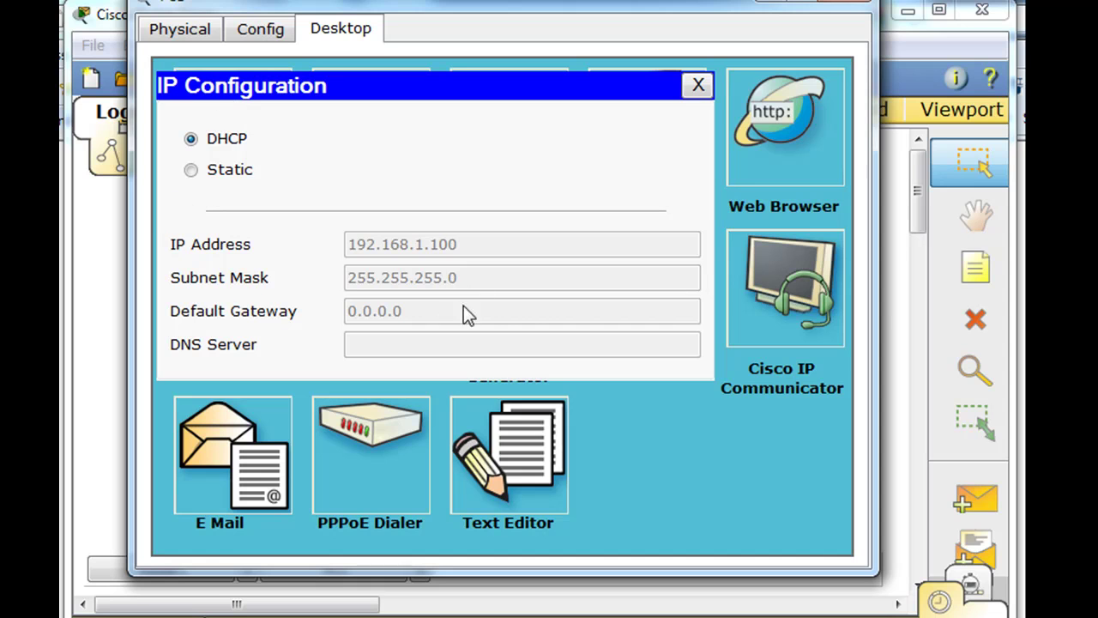
pyautogui.click(219, 140)
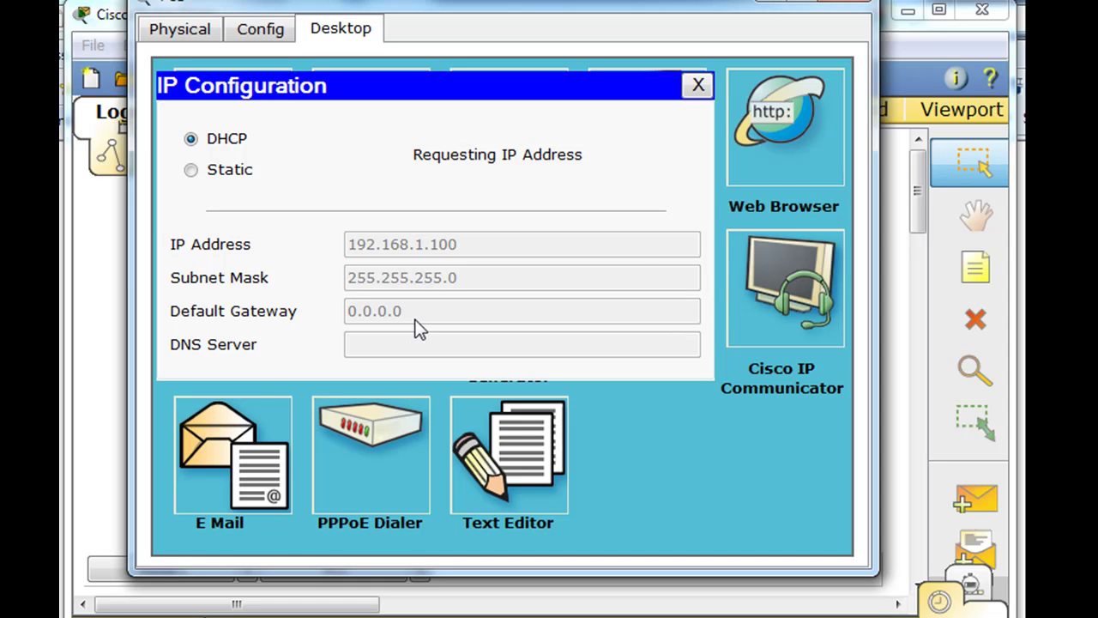
pyautogui.click(699, 86)
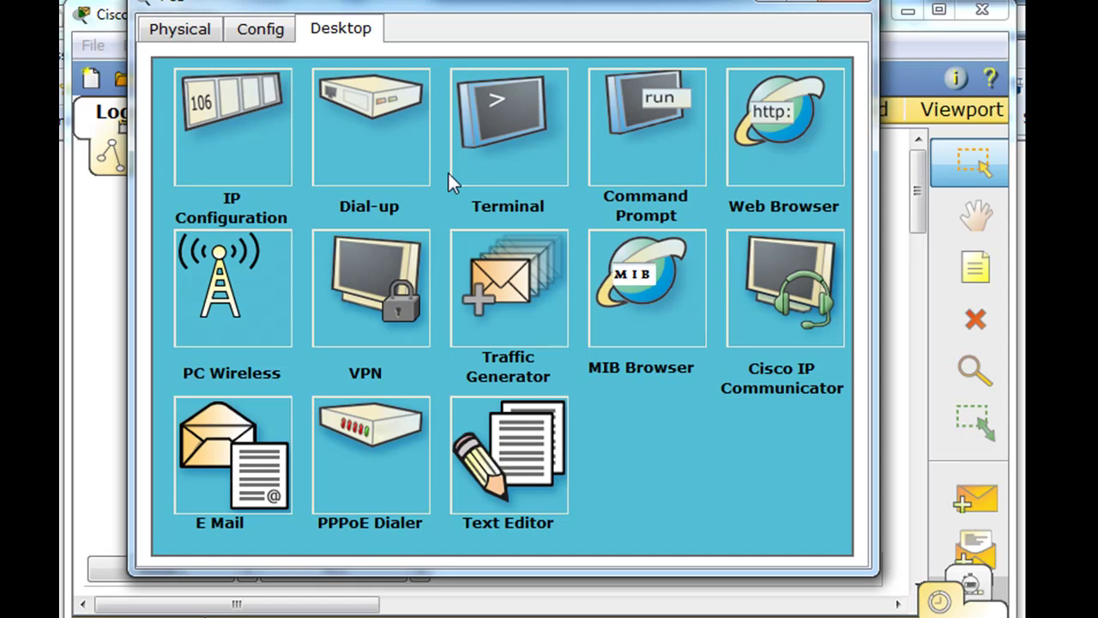
# Run ipconfig /release in PC1's Command Prompt to drop its address
pyautogui.click(621, 151)
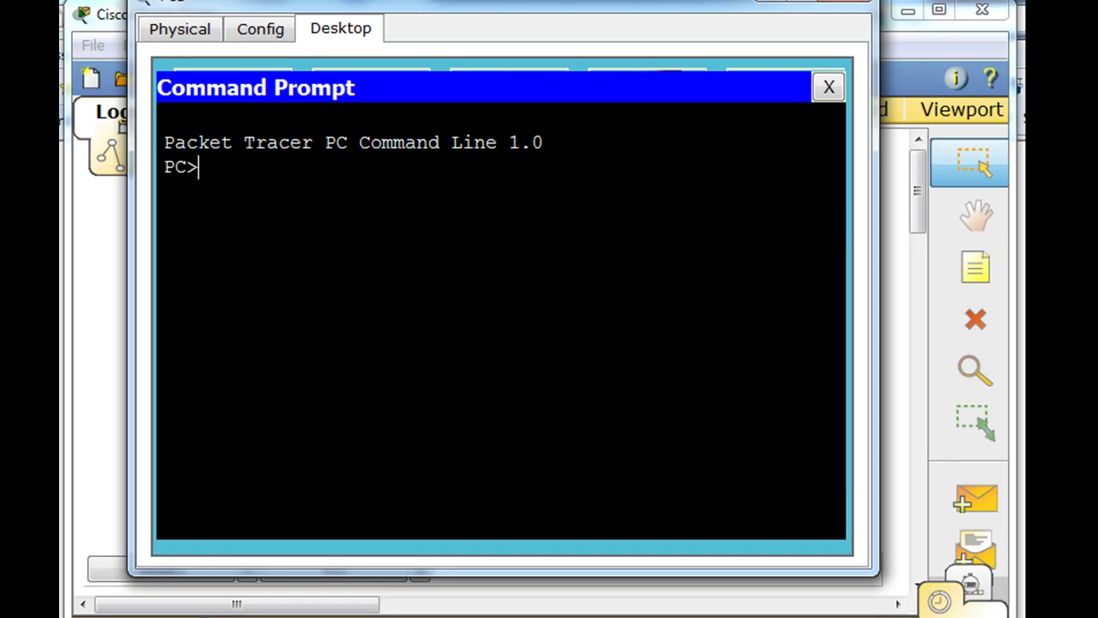
pyautogui.moveTo(480, 1); pyautogui.dragTo(459, 55)
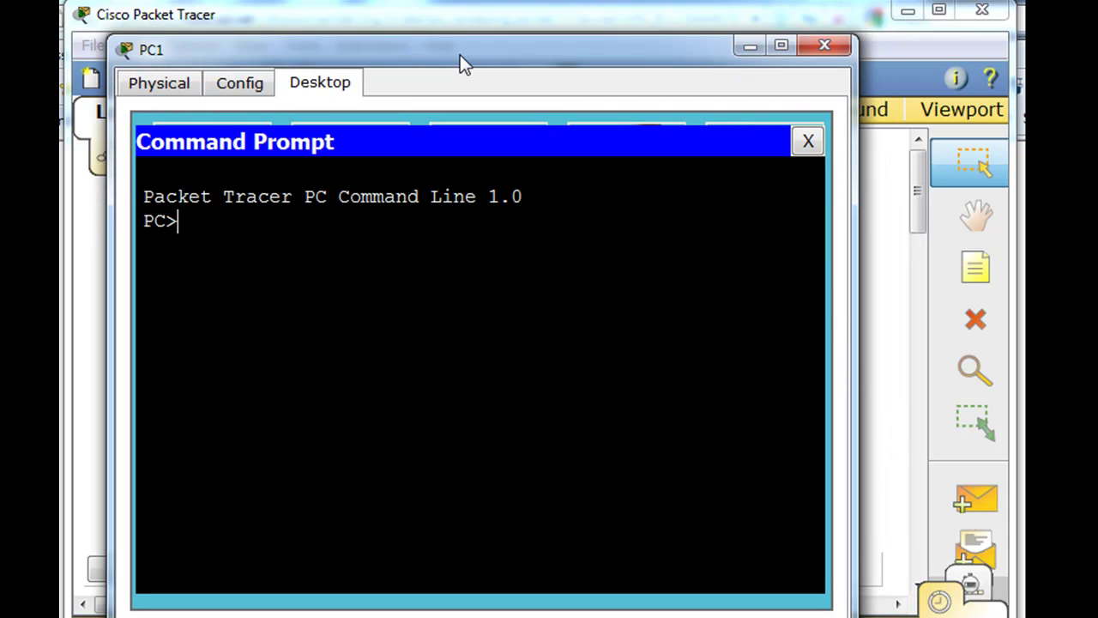
pyautogui.write('ip')
pyautogui.write('con')
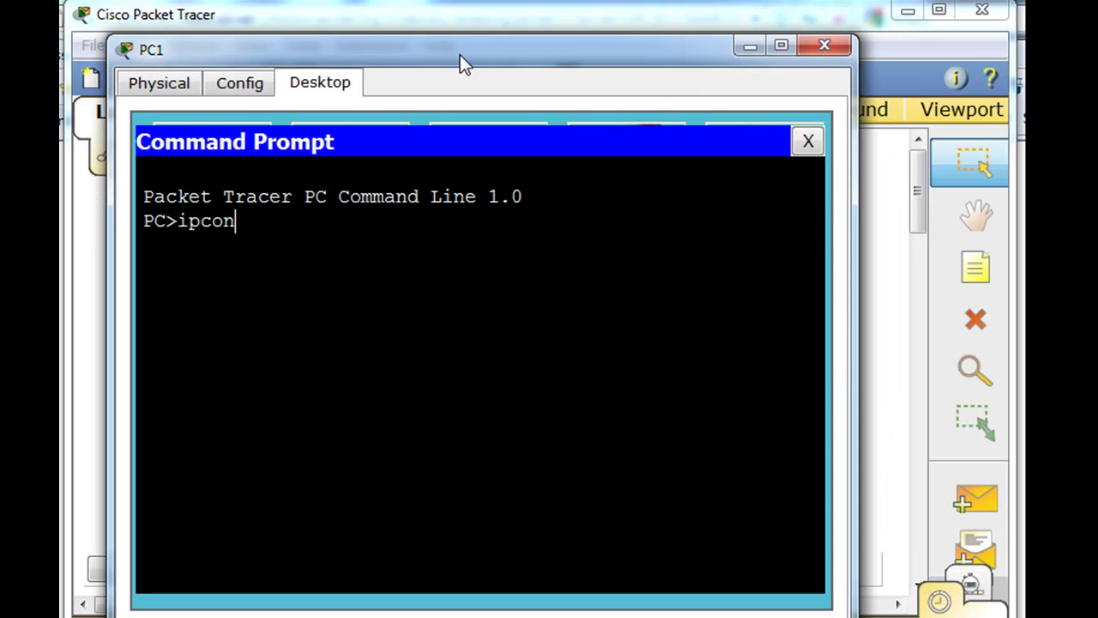
pyautogui.write('fig /release')
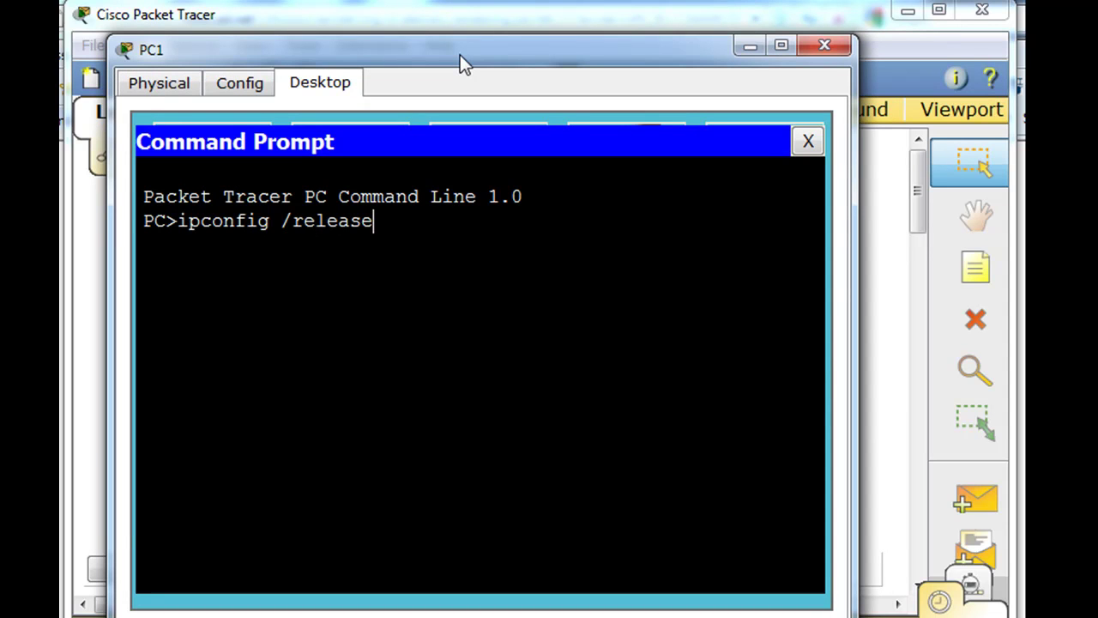
pyautogui.press('Return')
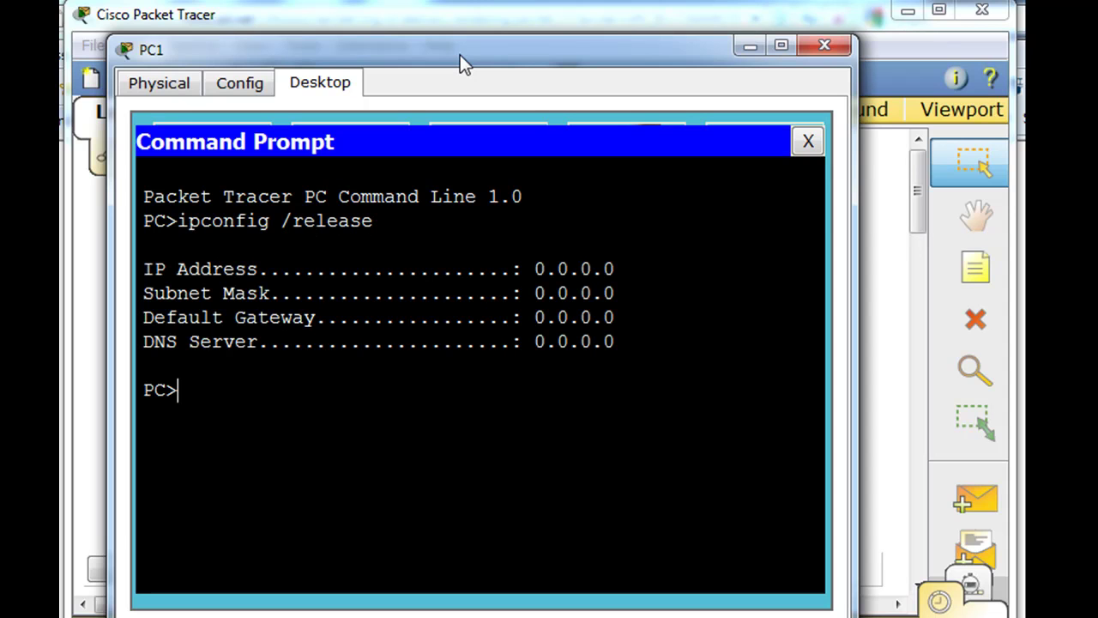
# Turn the recalled command into ipconfig /renew to get gateway 192.168.1.1 and DNS 8.8.4.4
pyautogui.press('Up')
pyautogui.press('BackSpace')
pyautogui.press('BackSpace')
pyautogui.press('BackSpace')
pyautogui.press('BackSpace')
pyautogui.press('BackSpace')
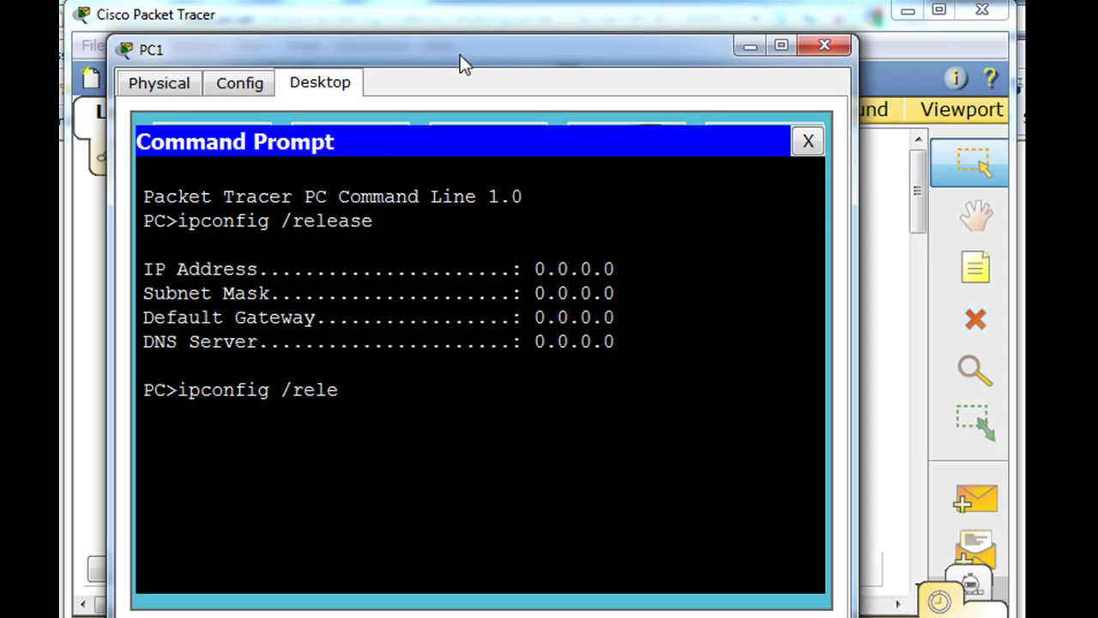
pyautogui.write('new')
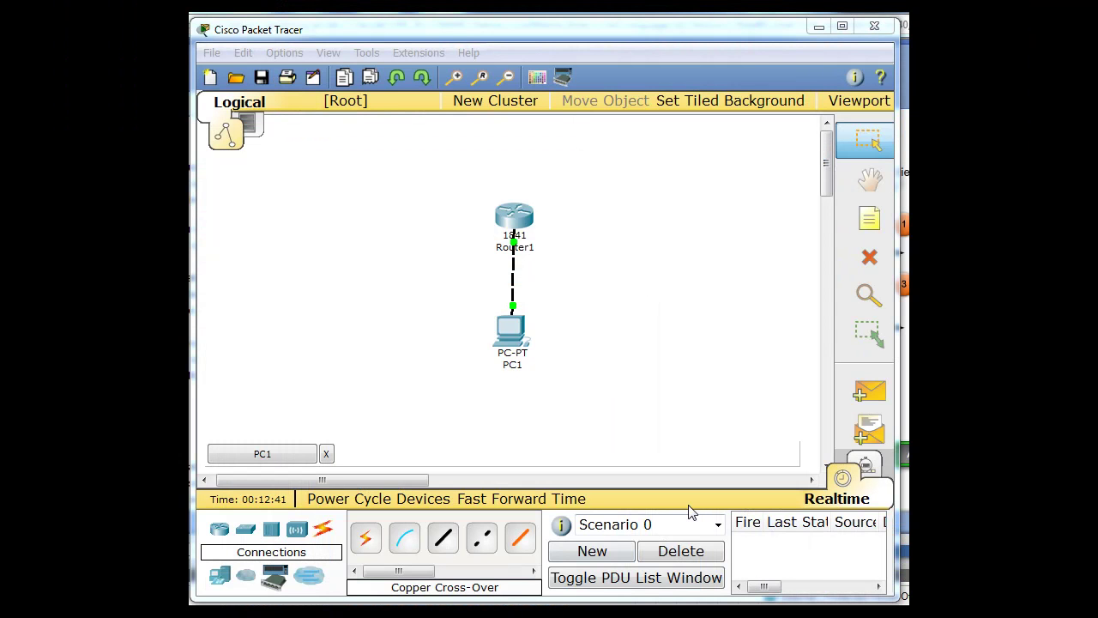
# Switch the workspace to Simulation mode and run Auto Capture so CDP events between Router1 and PC1 are listed
pyautogui.click(633, 406)
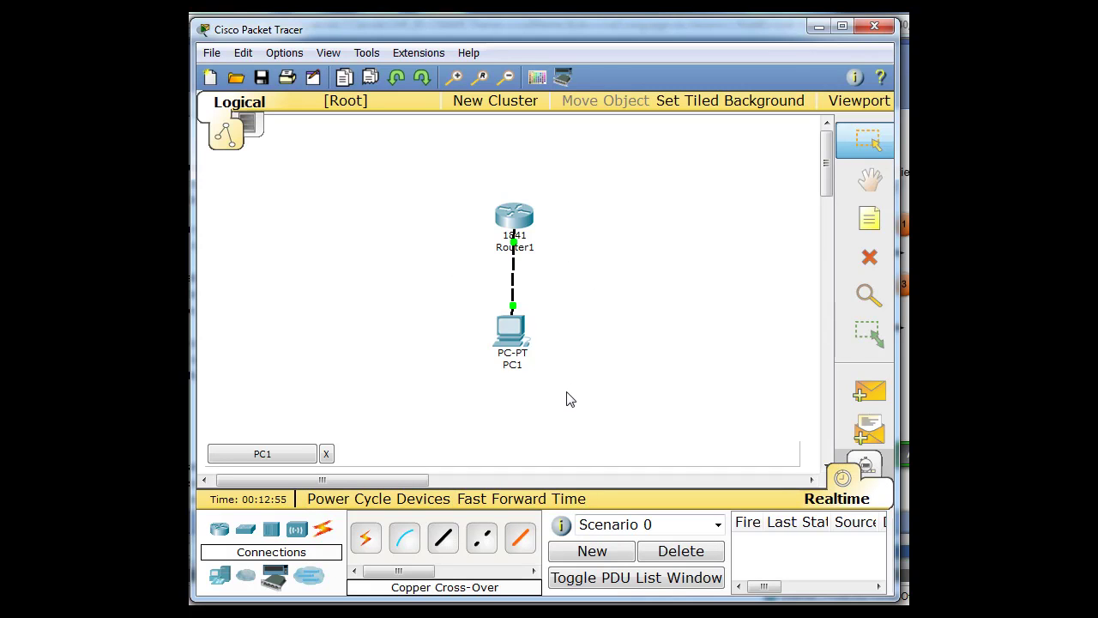
pyautogui.moveTo(406, 477); pyautogui.dragTo(479, 479)
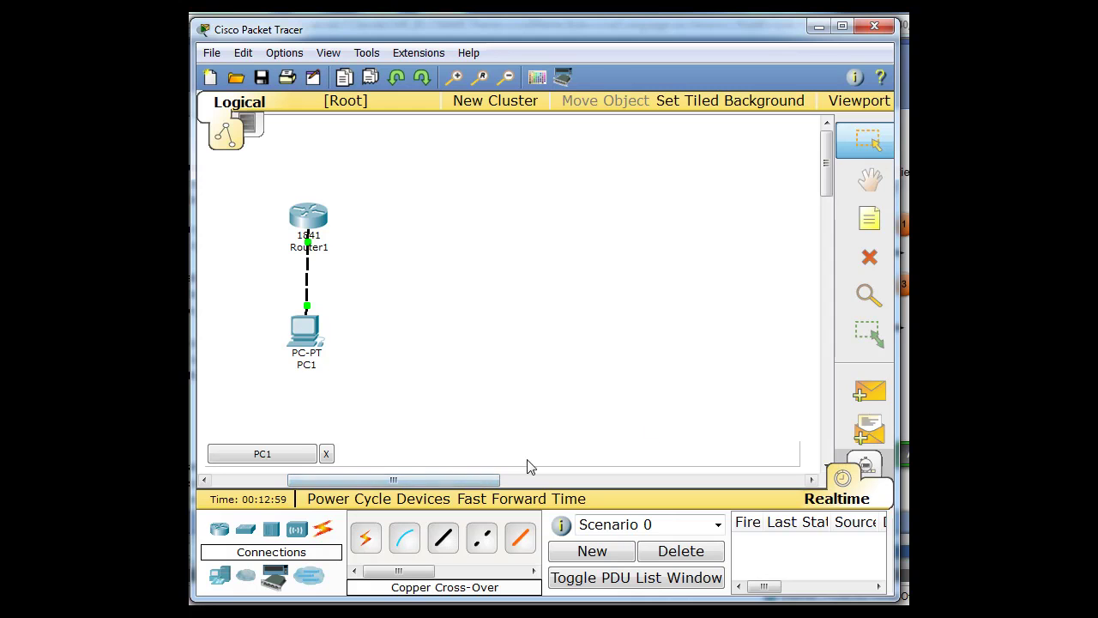
pyautogui.click(877, 465)
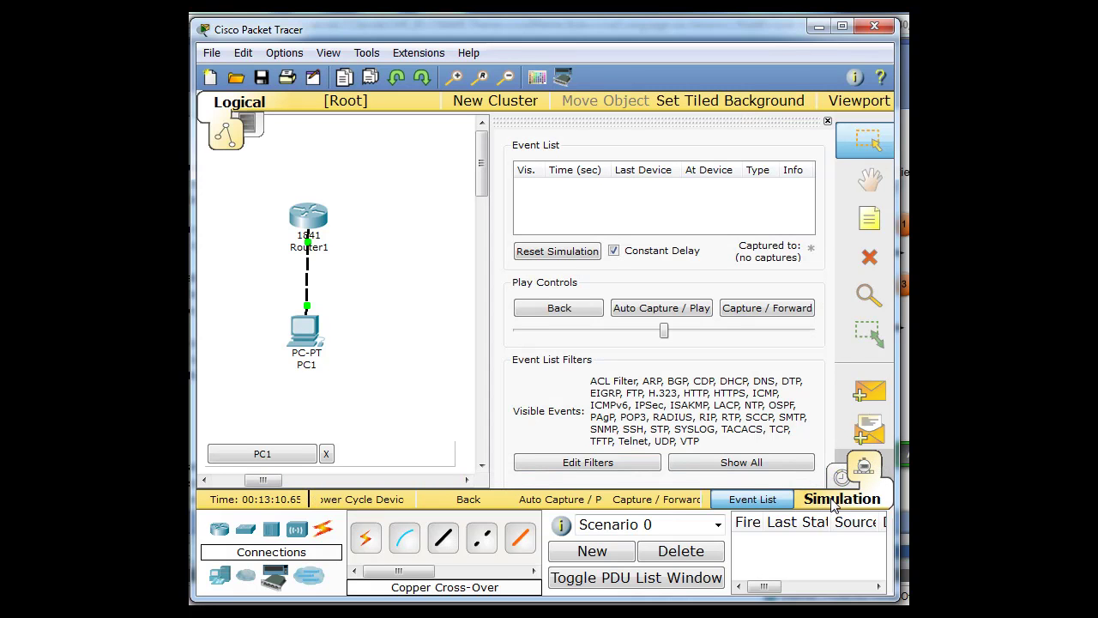
pyautogui.click(632, 314)
# Rerun ipconfig /release and ipconfig /renew on PC1 to capture DHCP and ARP events in the simulation
pyautogui.click(295, 329)
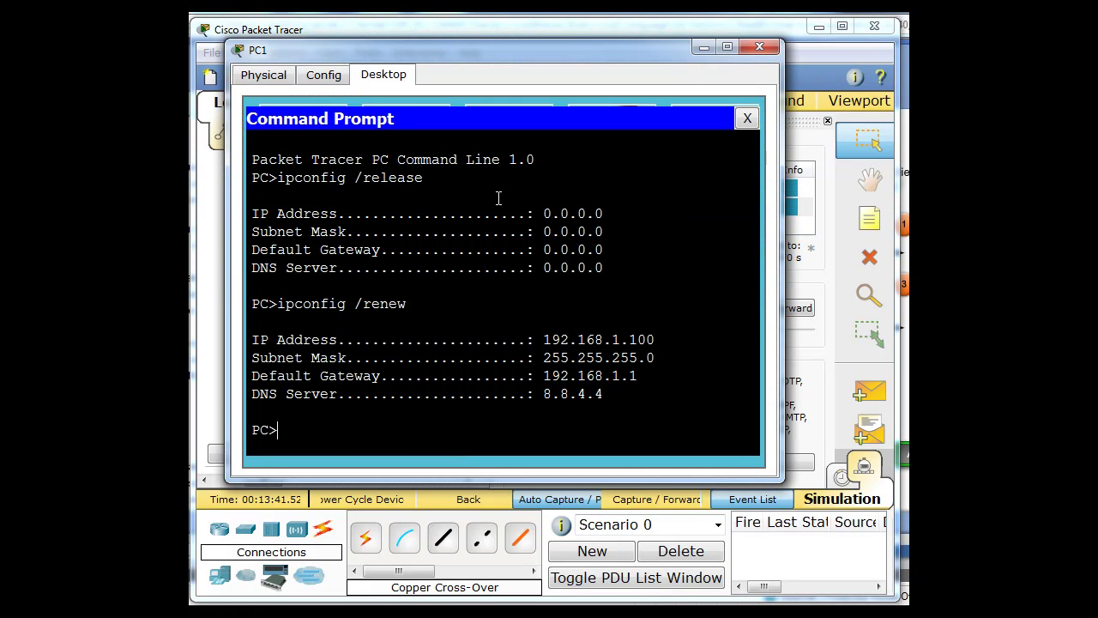
pyautogui.press('Up')
pyautogui.press('Up')
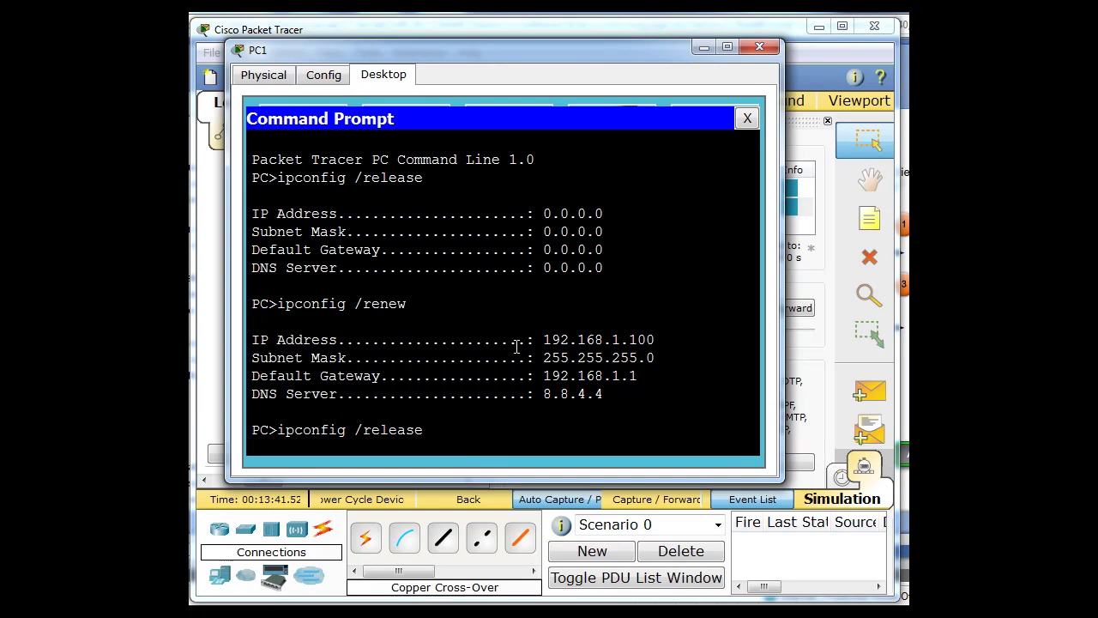
pyautogui.press('Return')
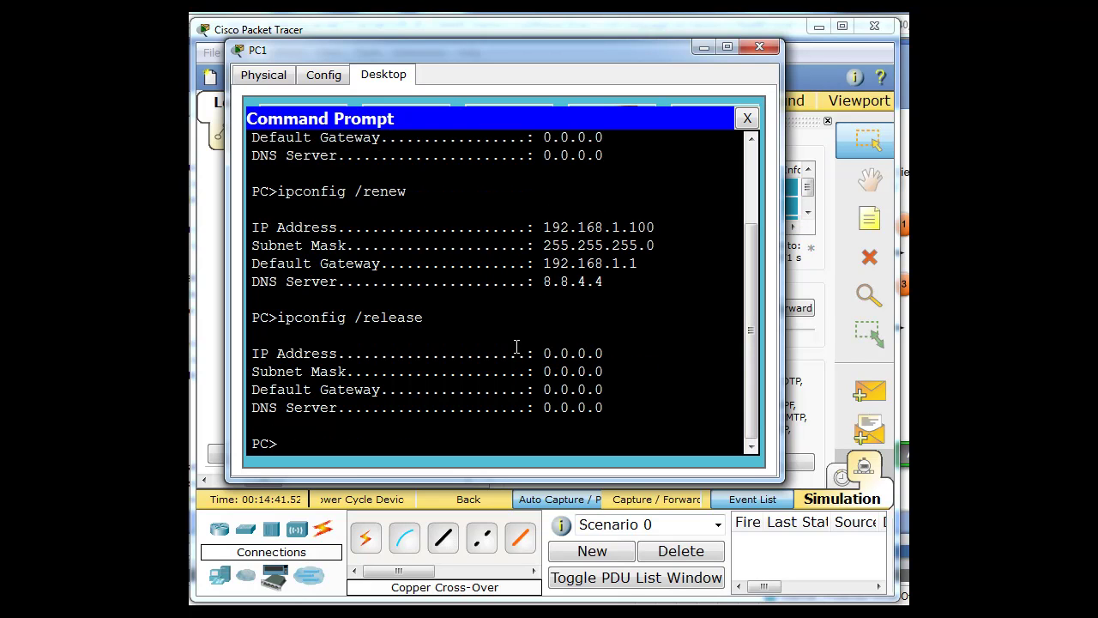
pyautogui.press('Up')
pyautogui.press('Up')
pyautogui.press('Return')
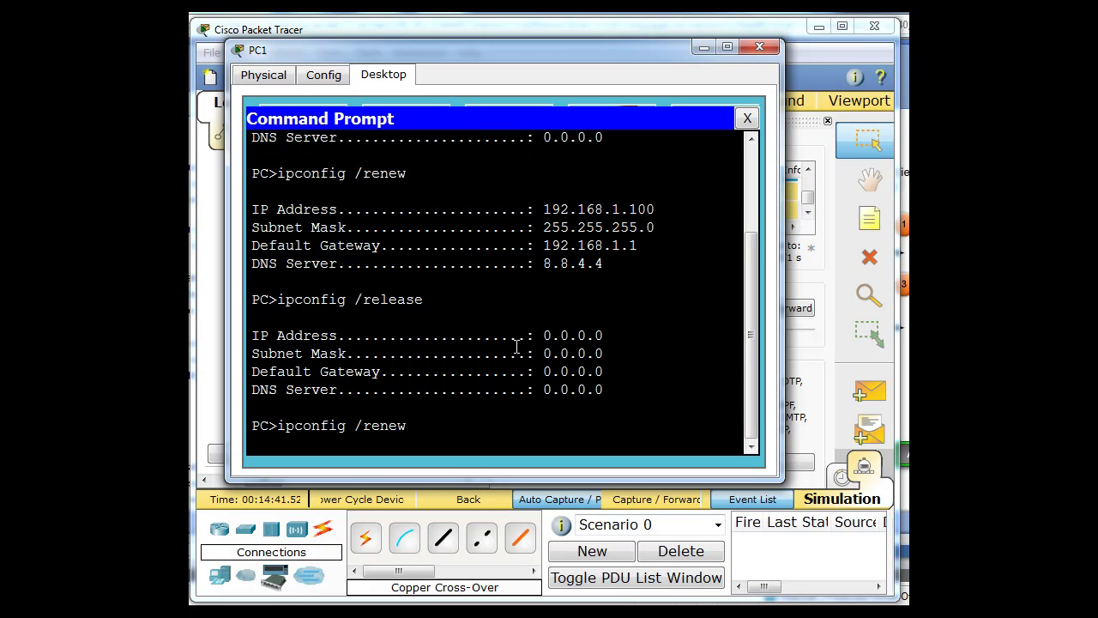
pyautogui.click(683, 32)
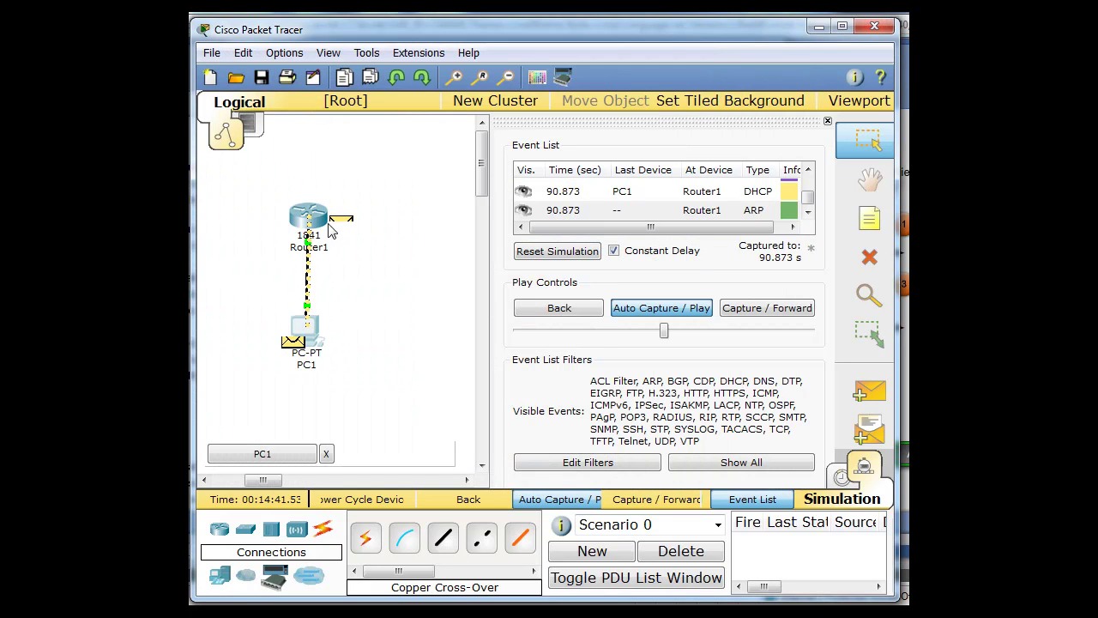
pyautogui.click(345, 228)
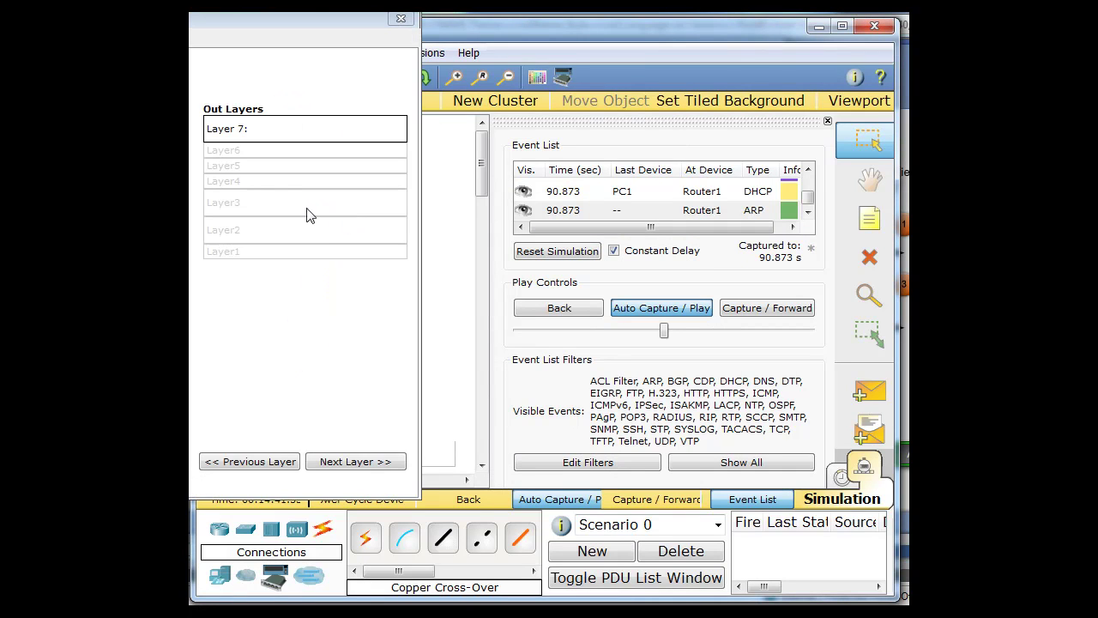
pyautogui.moveTo(280, 21); pyautogui.dragTo(554, 27)
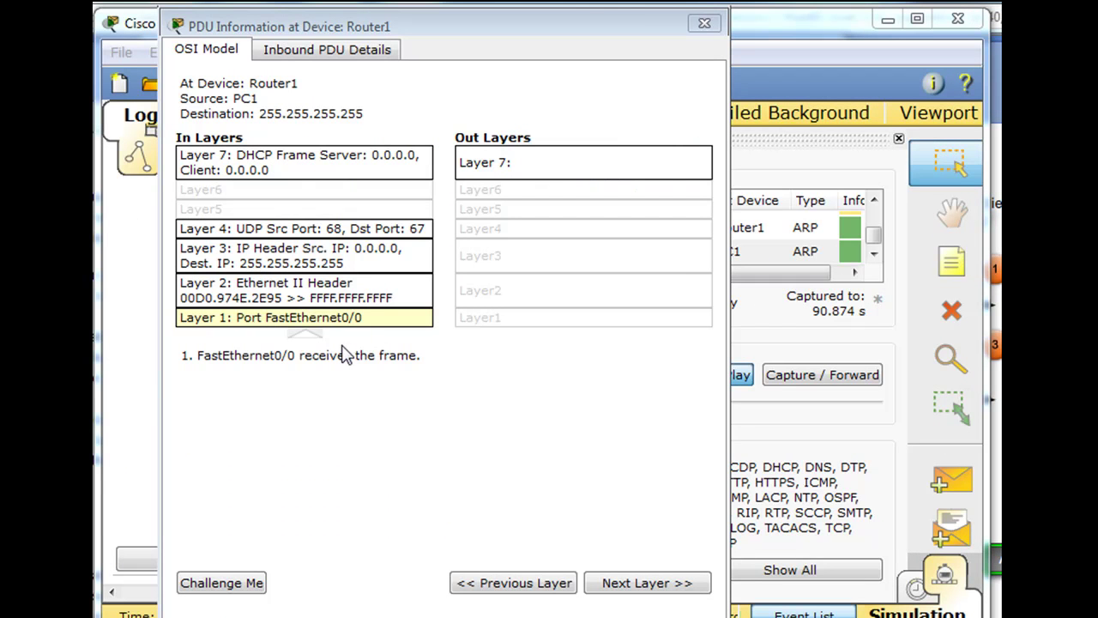
pyautogui.click(332, 52)
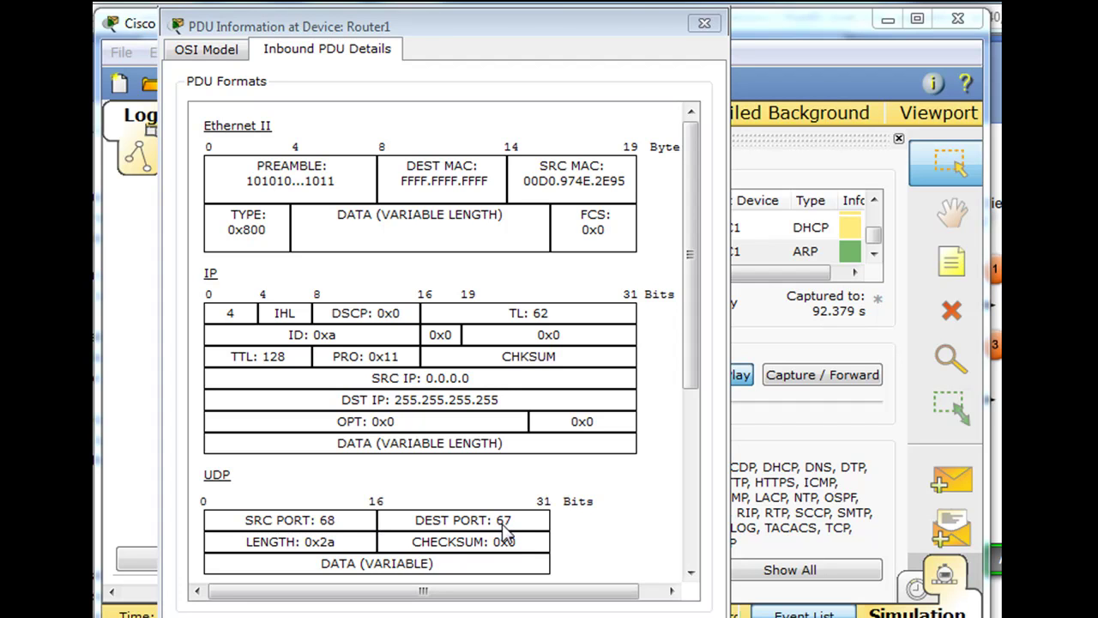
pyautogui.moveTo(572, 29); pyautogui.dragTo(580, 66)
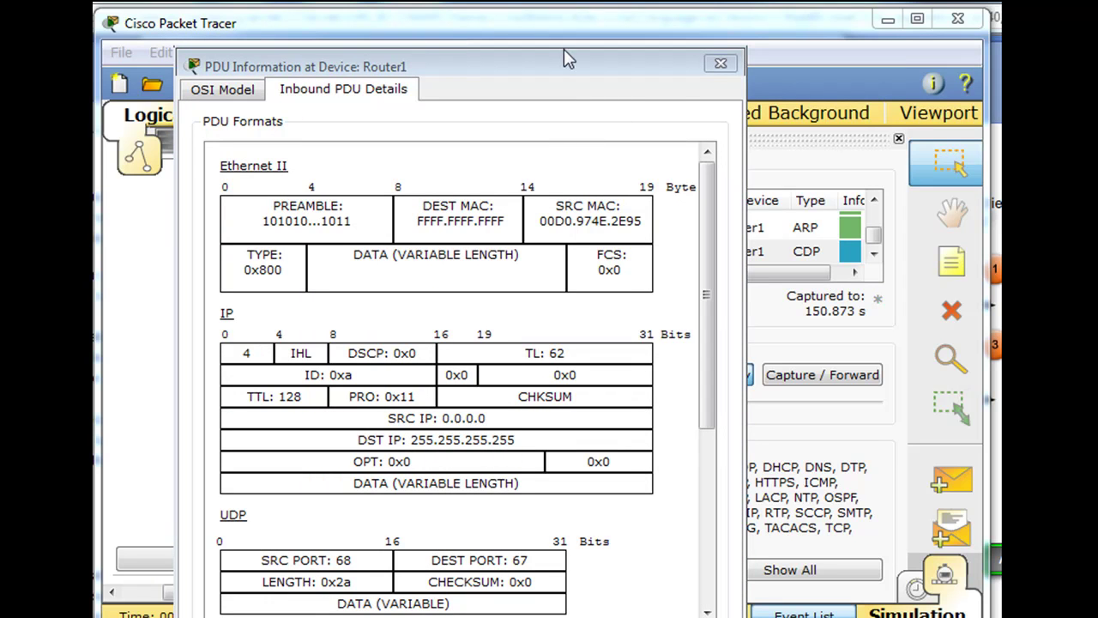
pyautogui.click(720, 66)
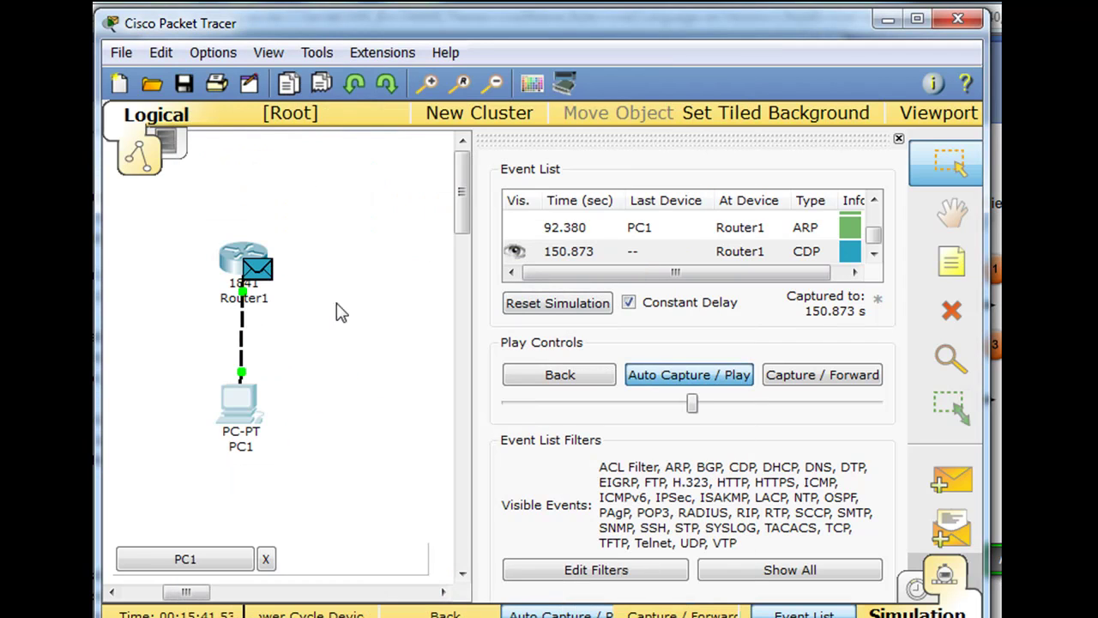